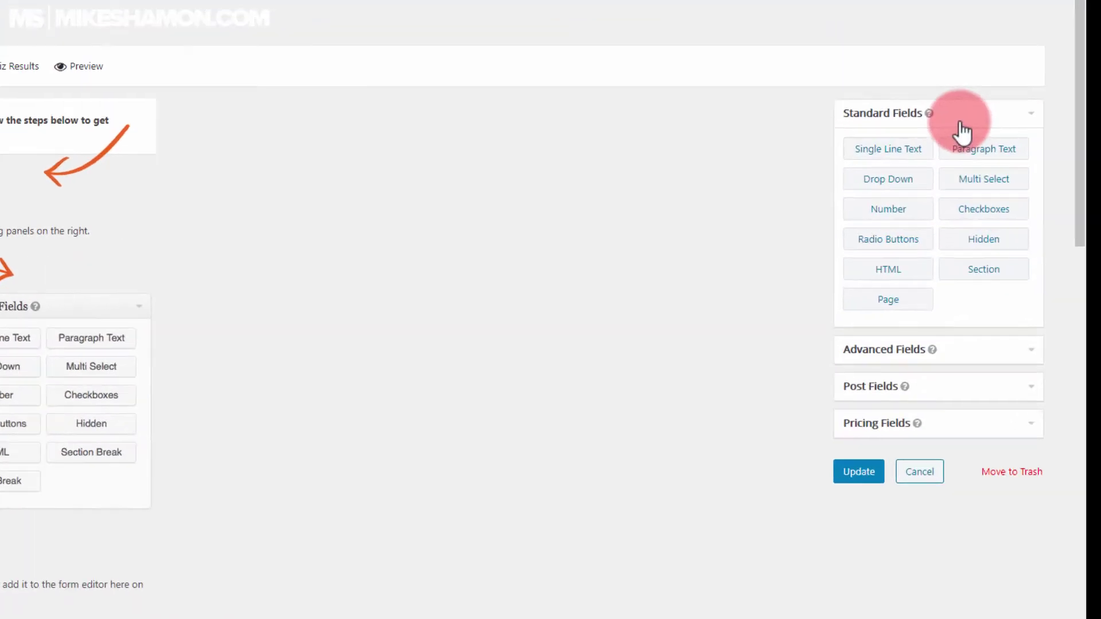
Add a Quiz field with First, Second and Third Choice answers to the empty Quiz form and update it.
click(898, 388)
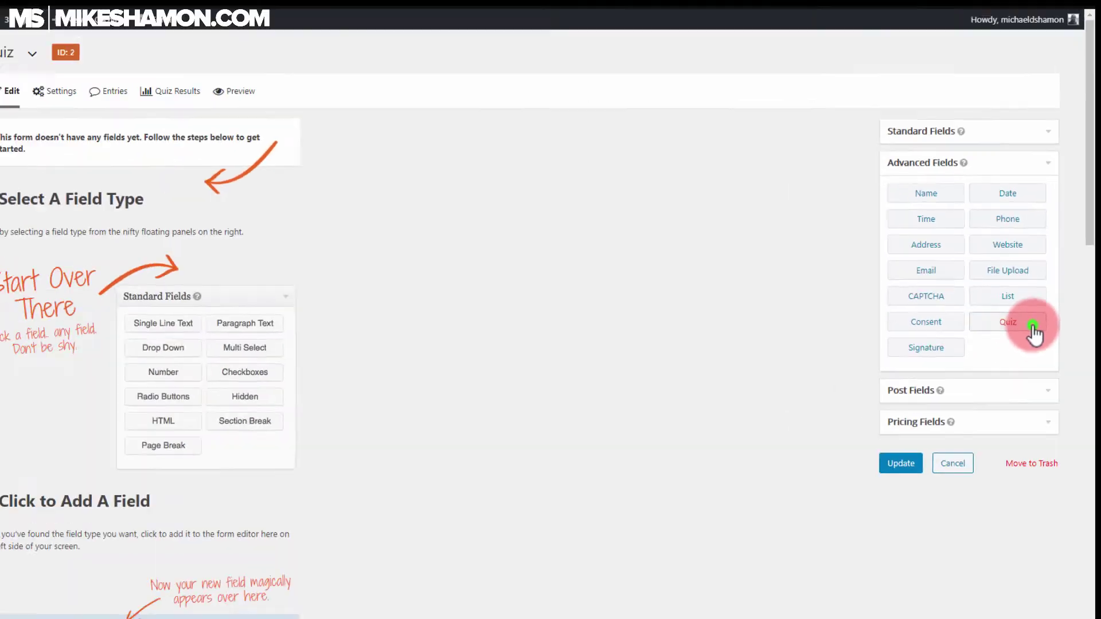
drag(931, 387, 754, 413)
drag(935, 333, 192, 164)
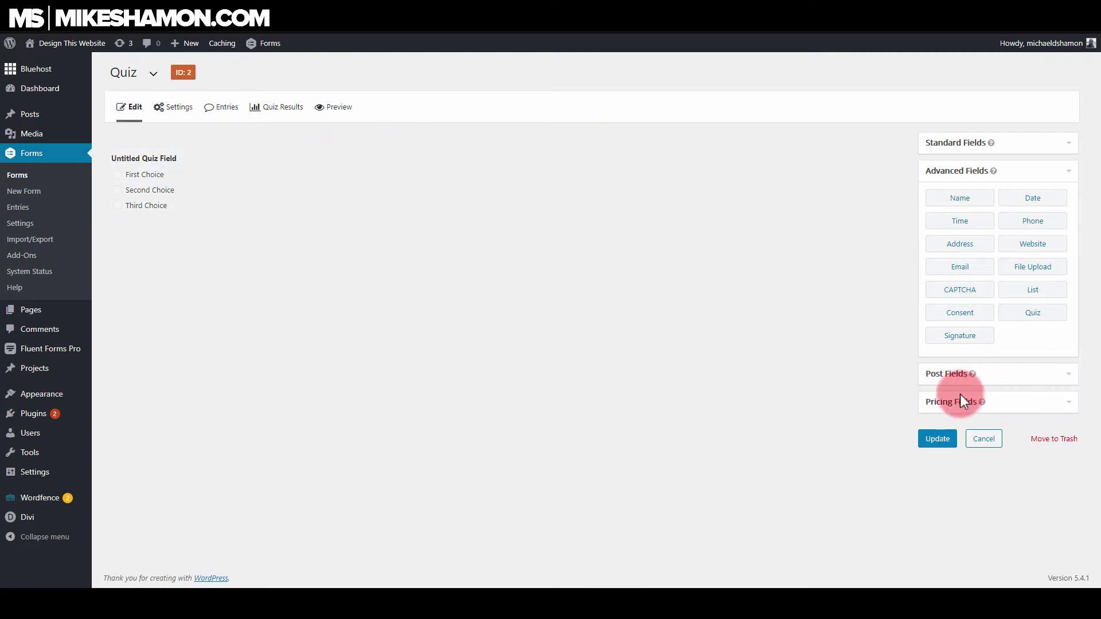
click(938, 440)
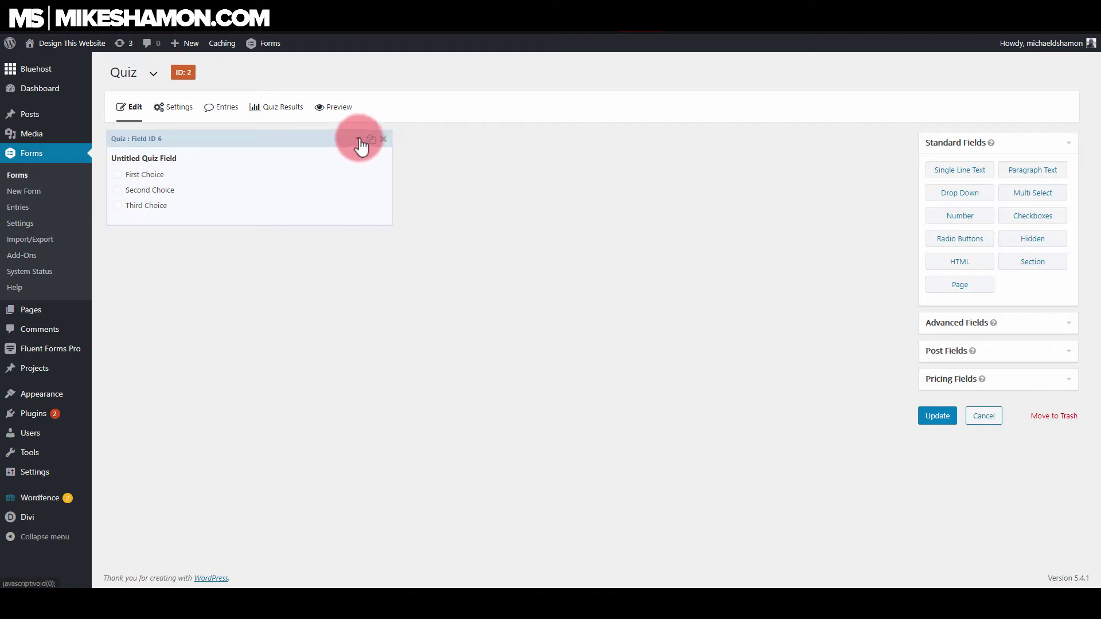
Keep the radio-button answer style and mark First Choice as the correct answer.
click(358, 139)
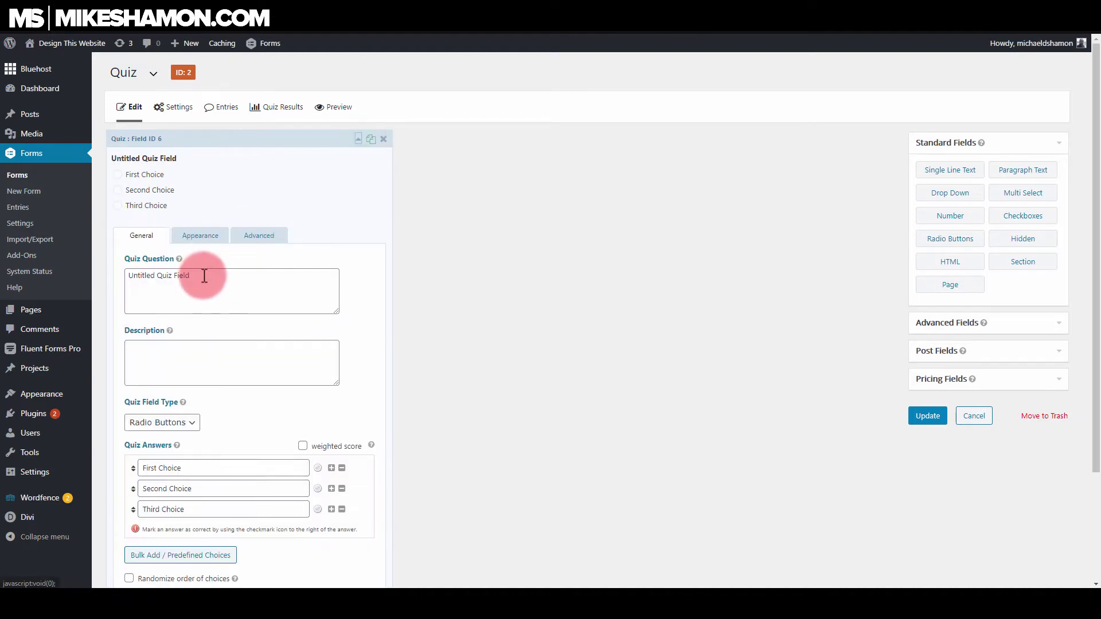
drag(204, 276, 118, 279)
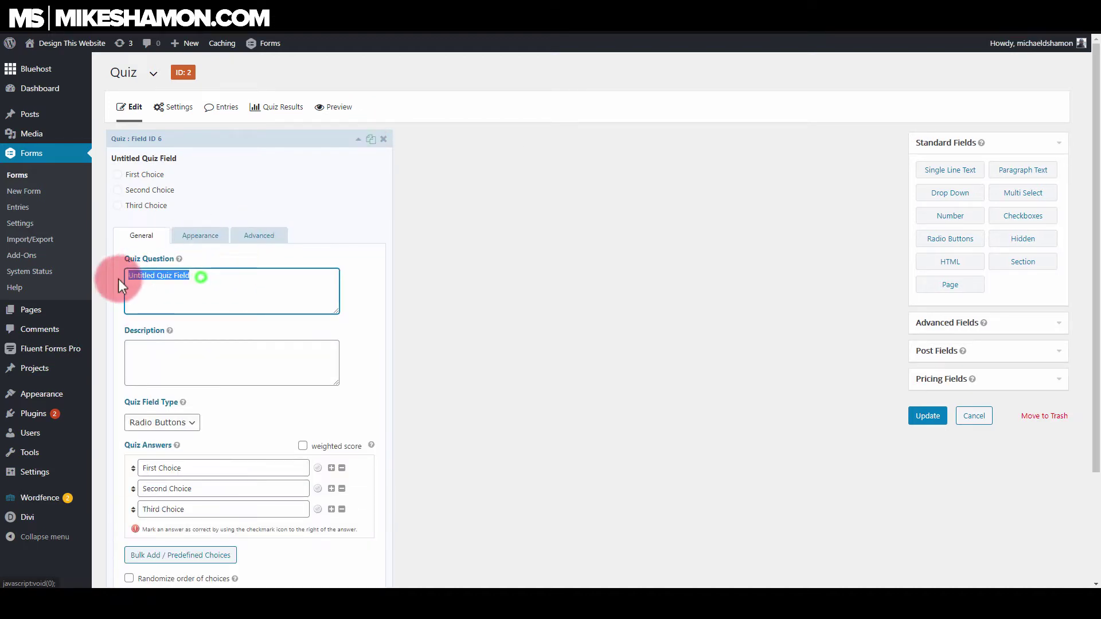
click(160, 361)
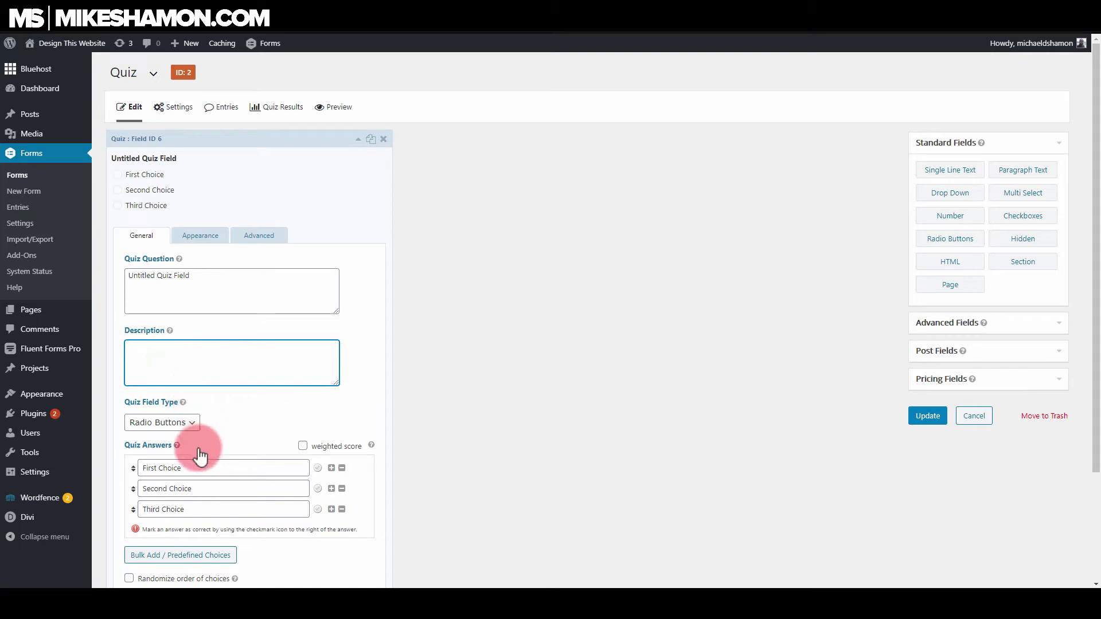
scroll(197, 447, down, 2)
click(188, 327)
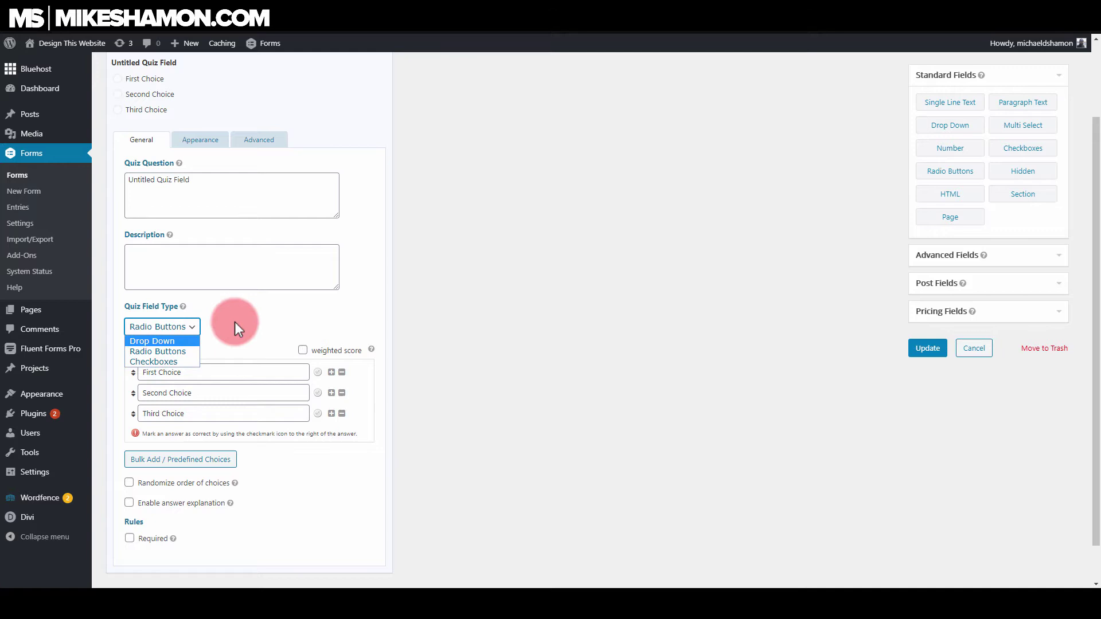
click(172, 351)
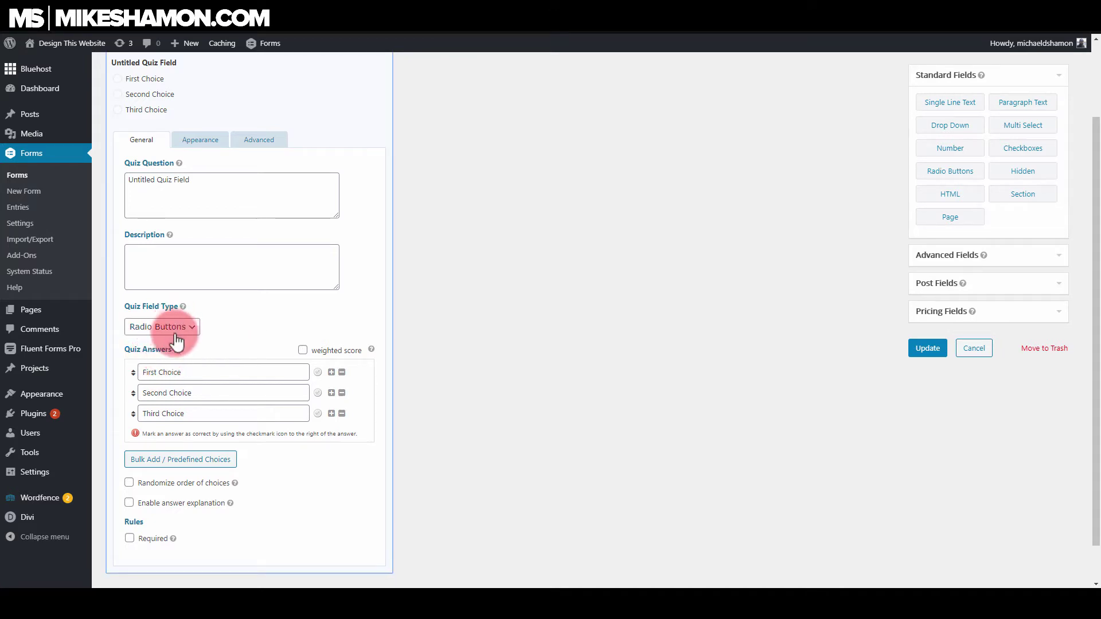
scroll(324, 325, down, 1)
click(320, 329)
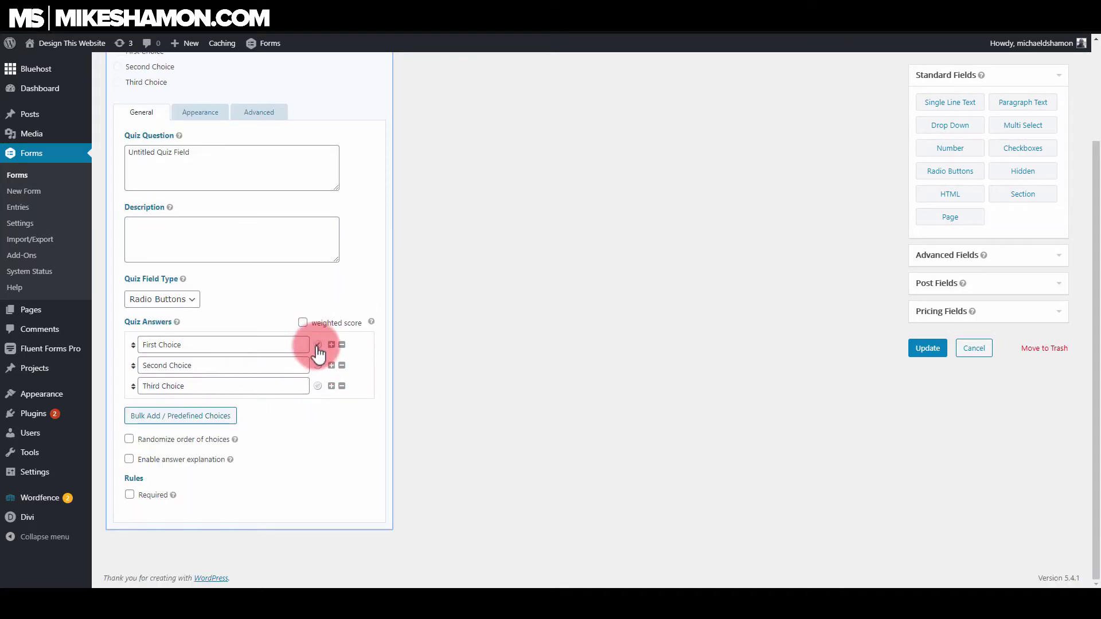
Rename the three answers to 1, 2 and 3 and make the question required.
double_click(212, 347)
click(212, 347)
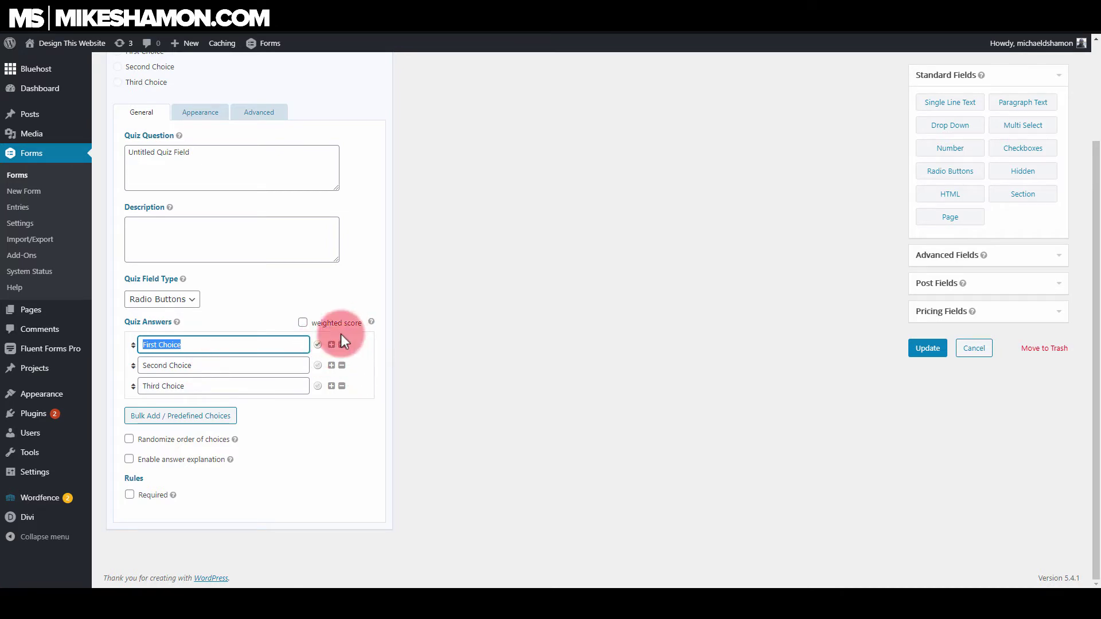
click(353, 368)
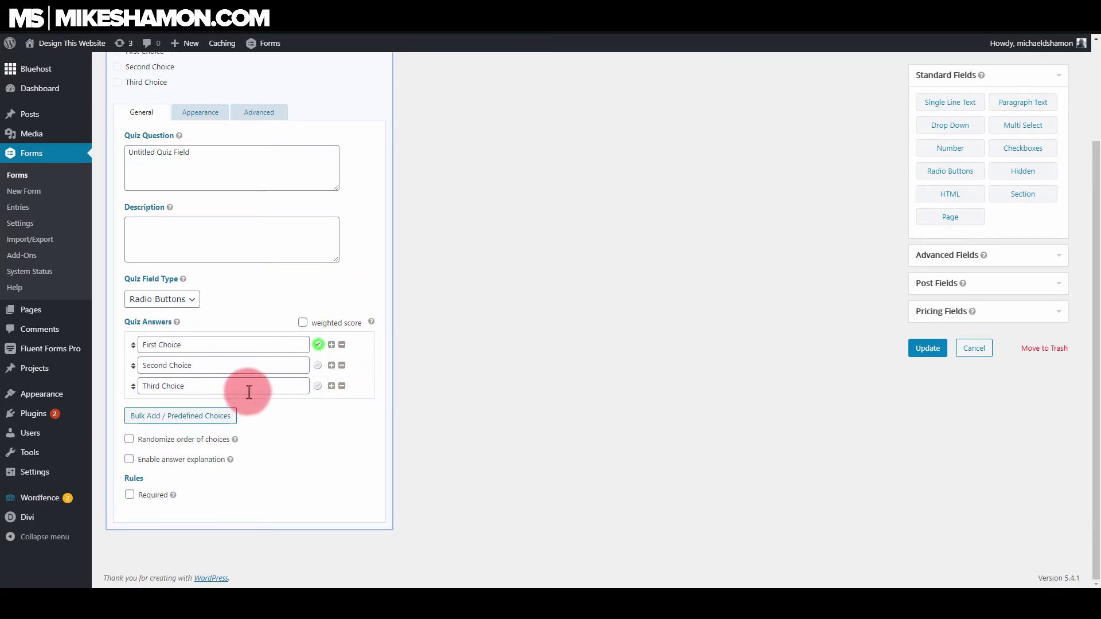
click(317, 345)
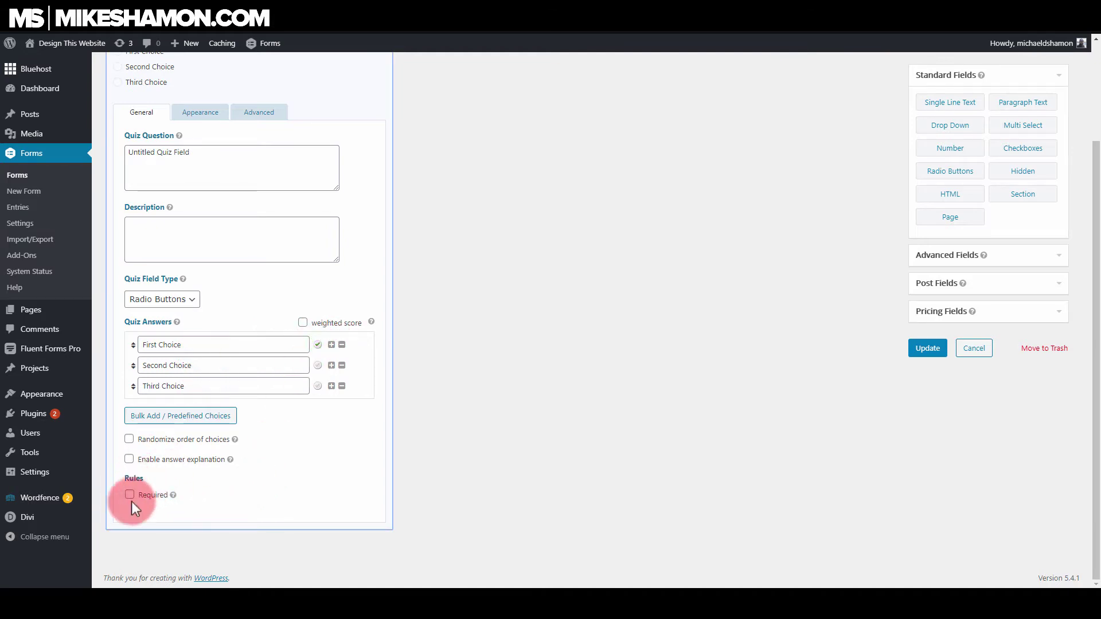
triple_click(192, 343)
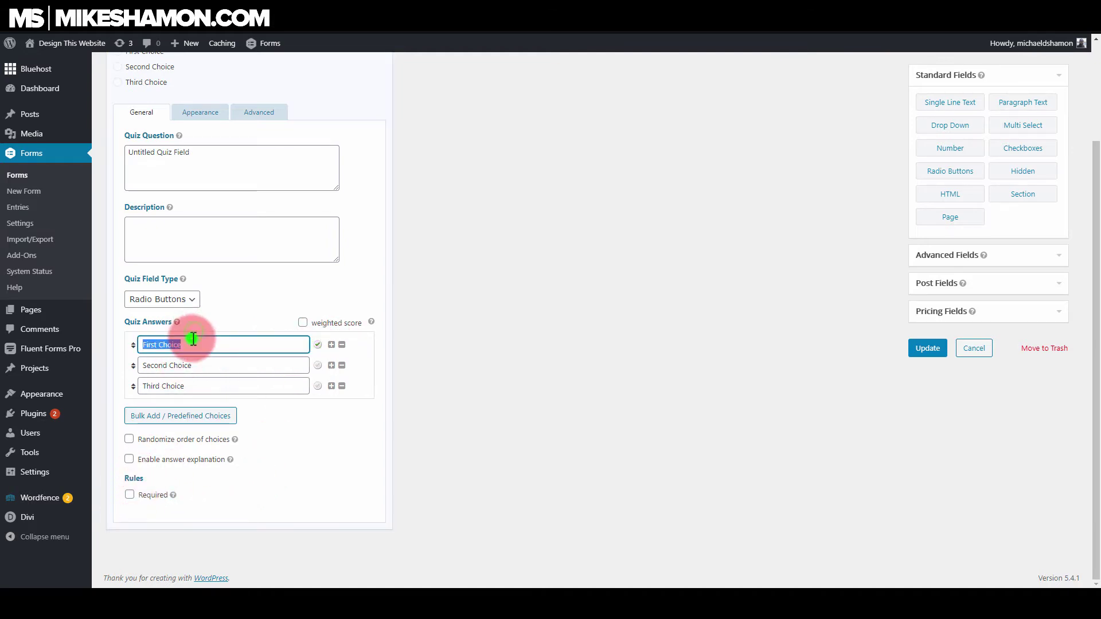
triple_click(216, 386)
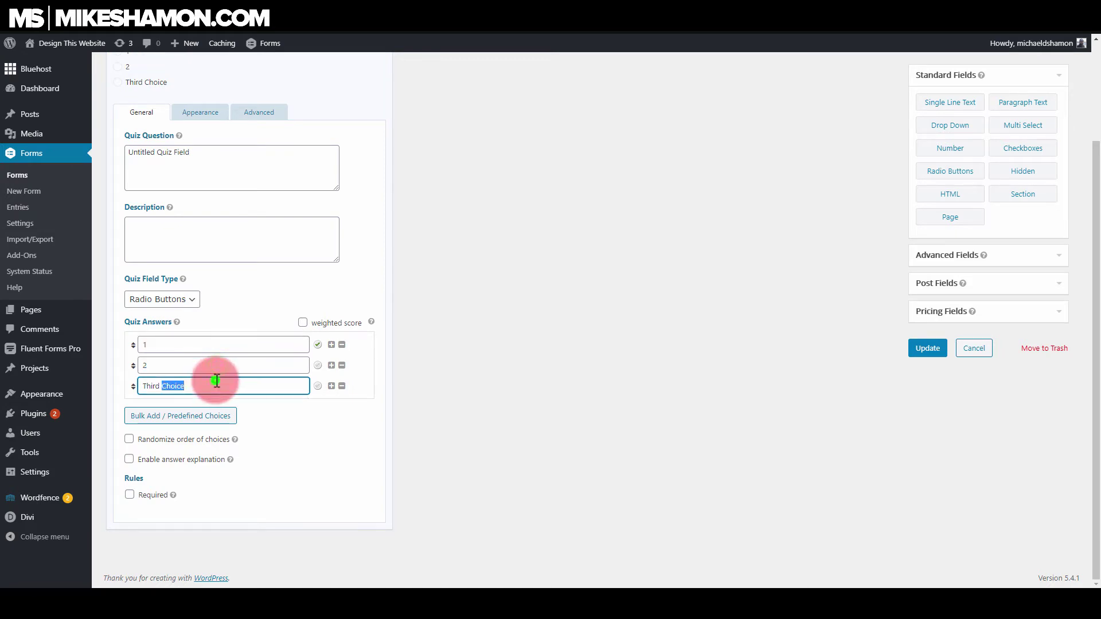
text(3)
click(129, 494)
Update the form, preview it live, and submit answer 3 to see the required-field error.
scroll(345, 235, up, 3)
click(357, 138)
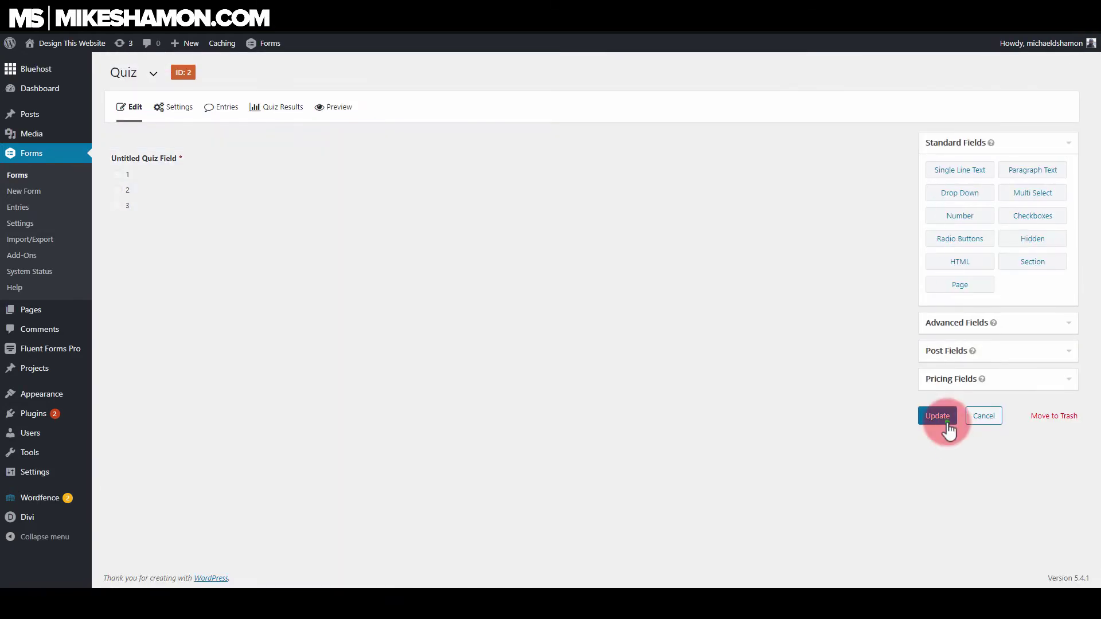
click(928, 415)
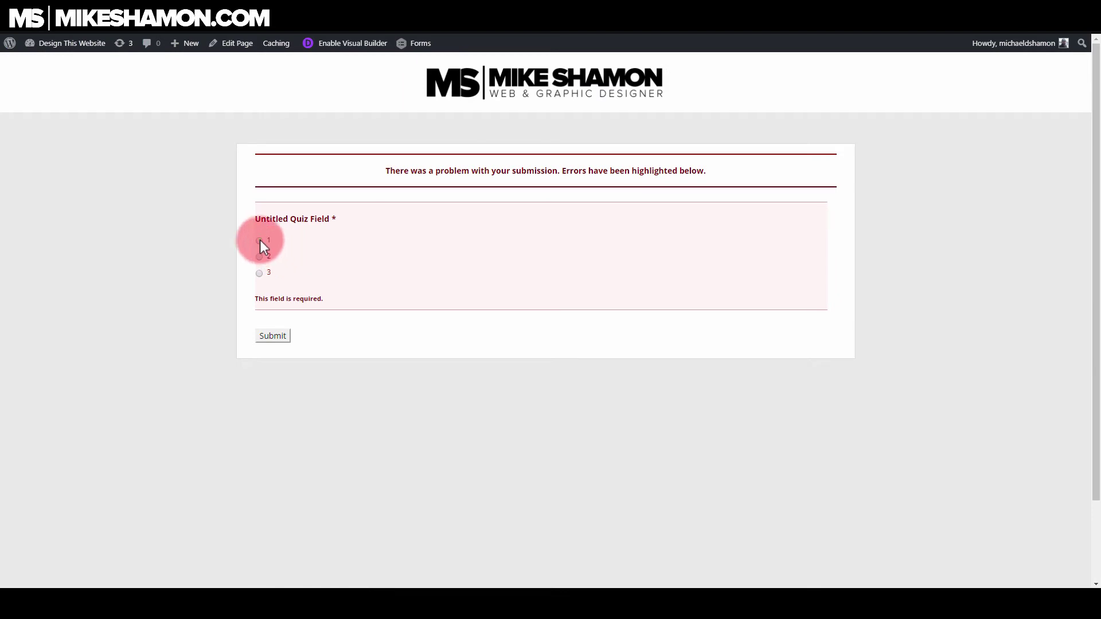
click(259, 240)
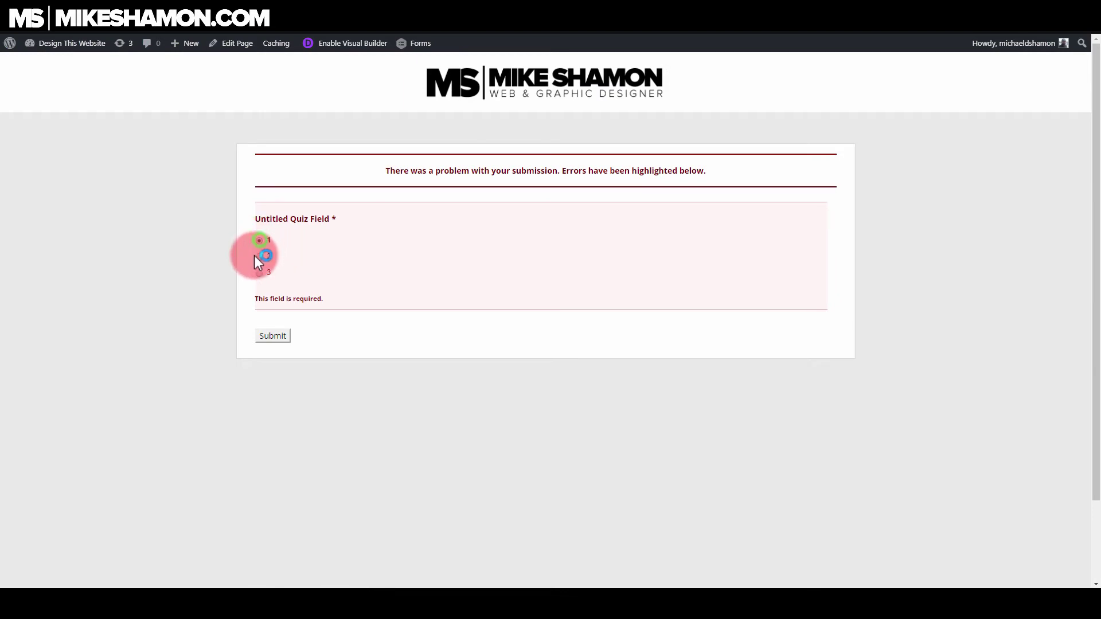
click(273, 336)
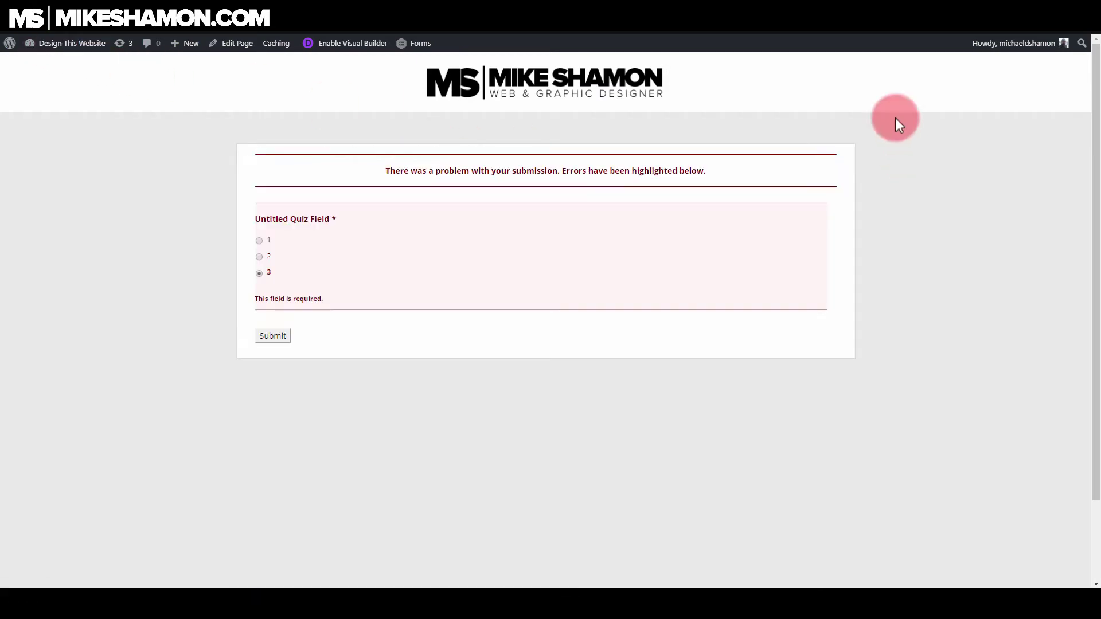
Add a page break to the form and move the quiz question above it.
click(843, 23)
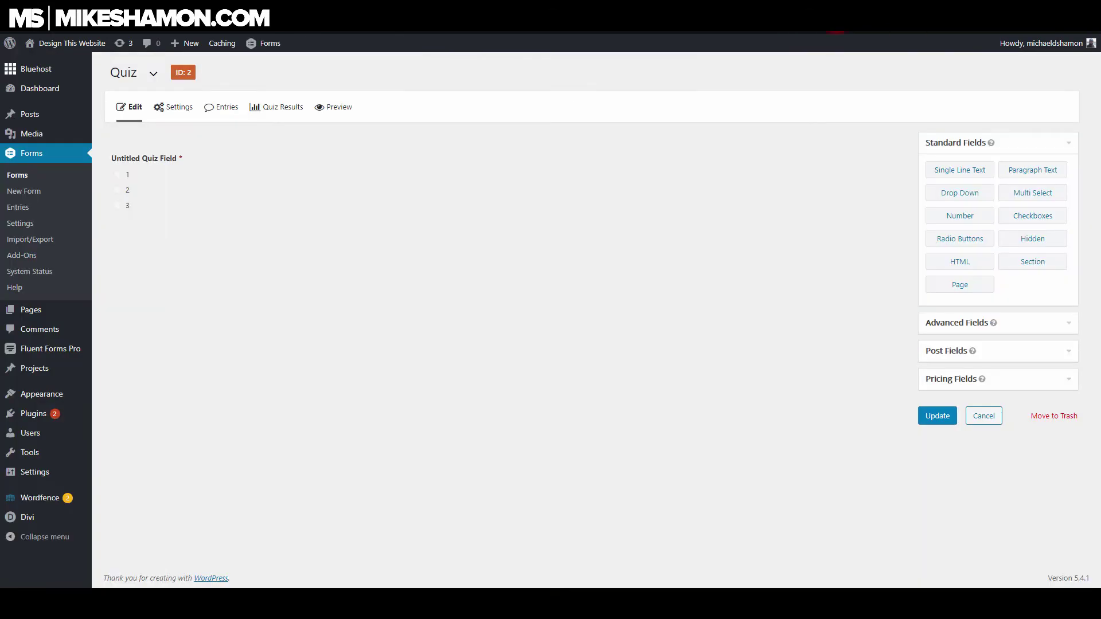
drag(959, 239, 721, 247)
click(298, 171)
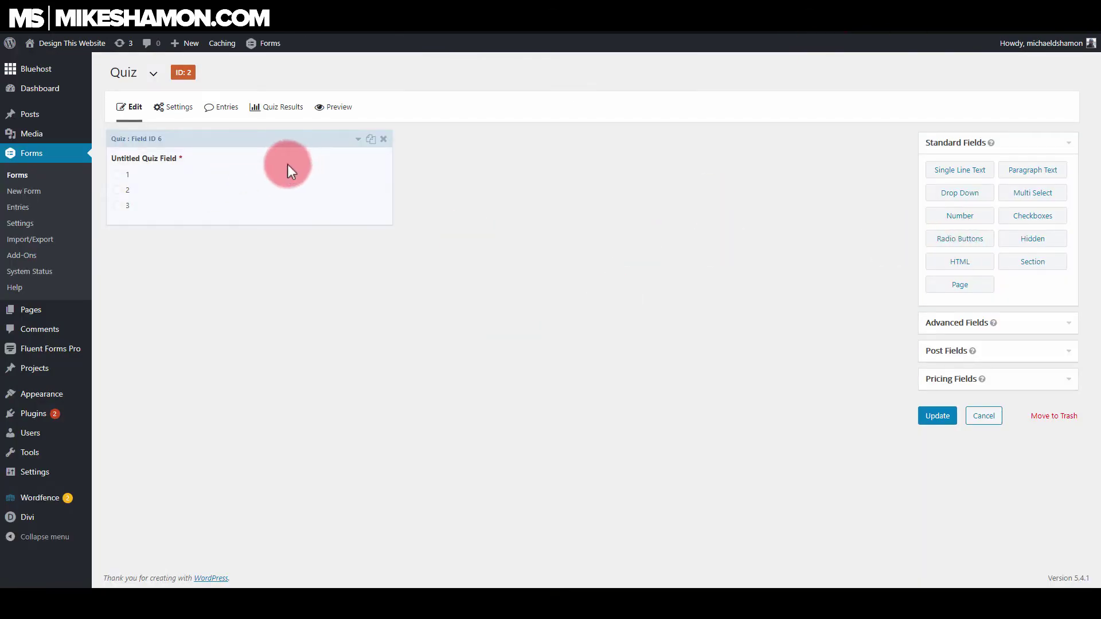
click(816, 249)
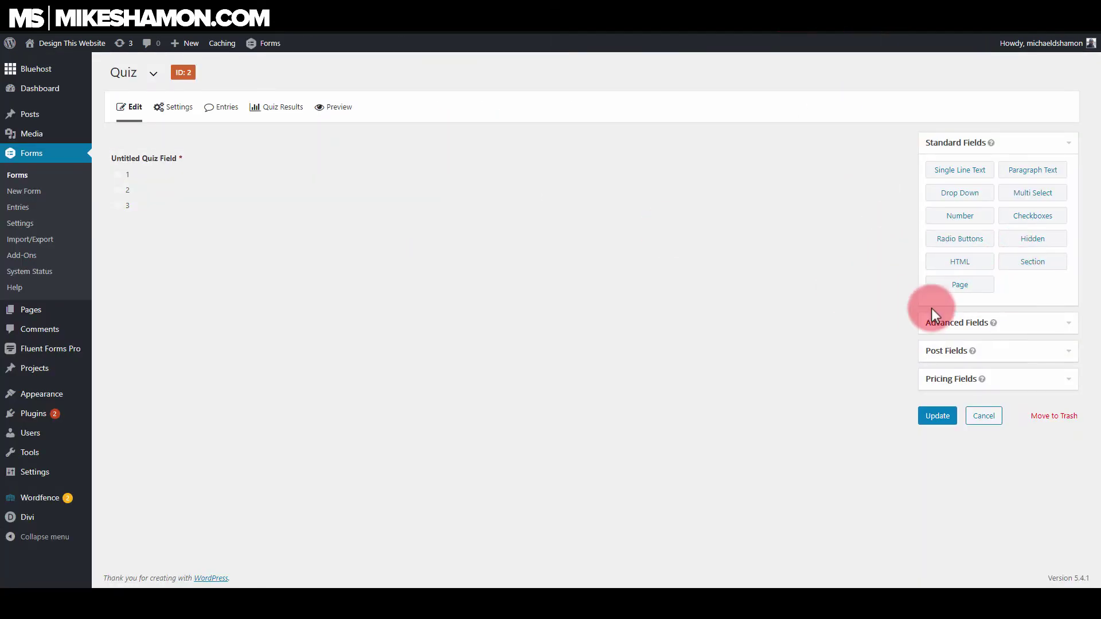
drag(970, 294, 160, 148)
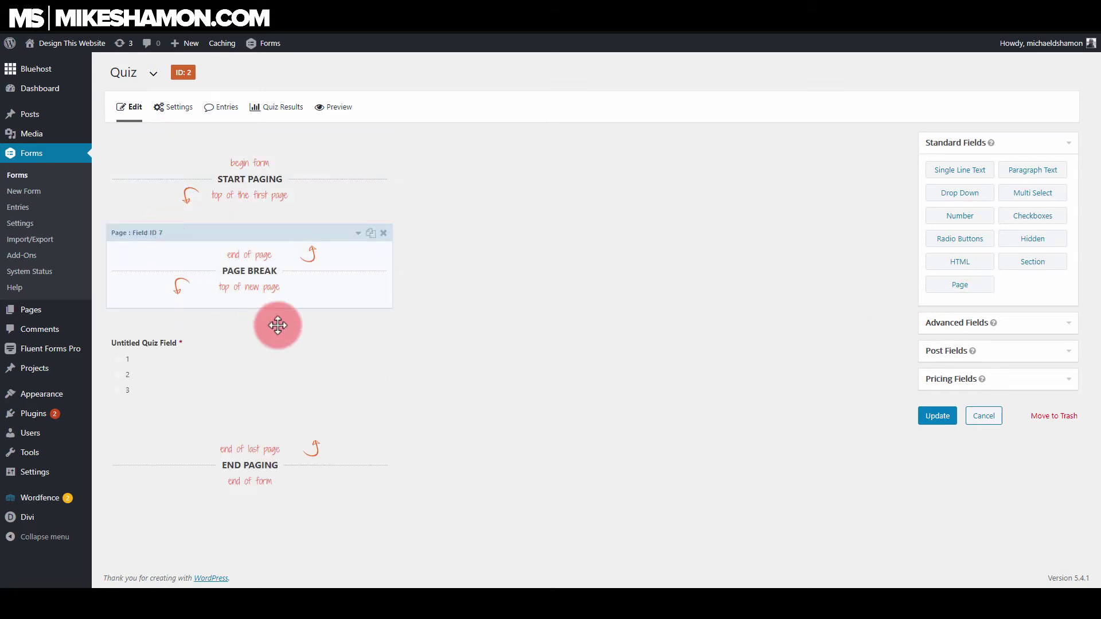
click(376, 323)
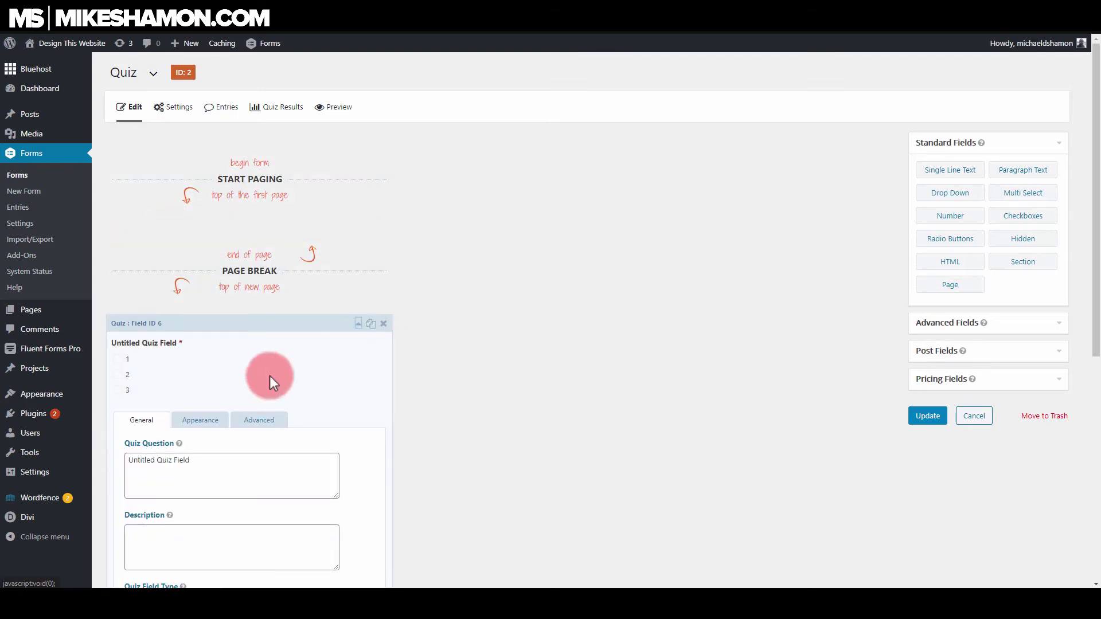
click(358, 325)
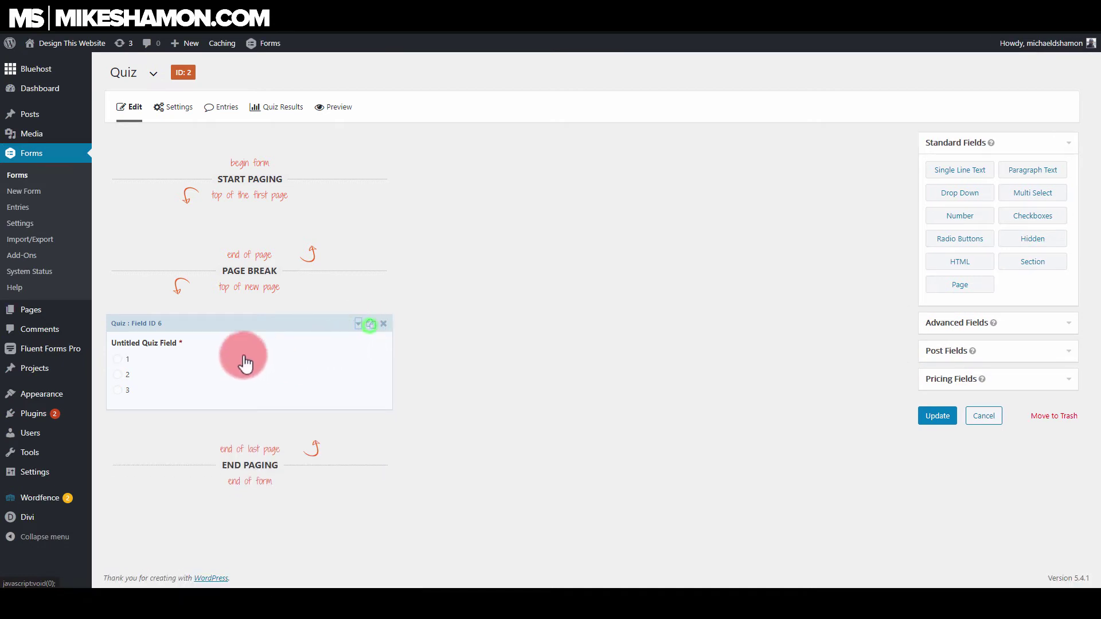
drag(242, 323, 329, 359)
Duplicate the quiz question and place the copy between the two page breaks on page two.
scroll(329, 359, down, 1)
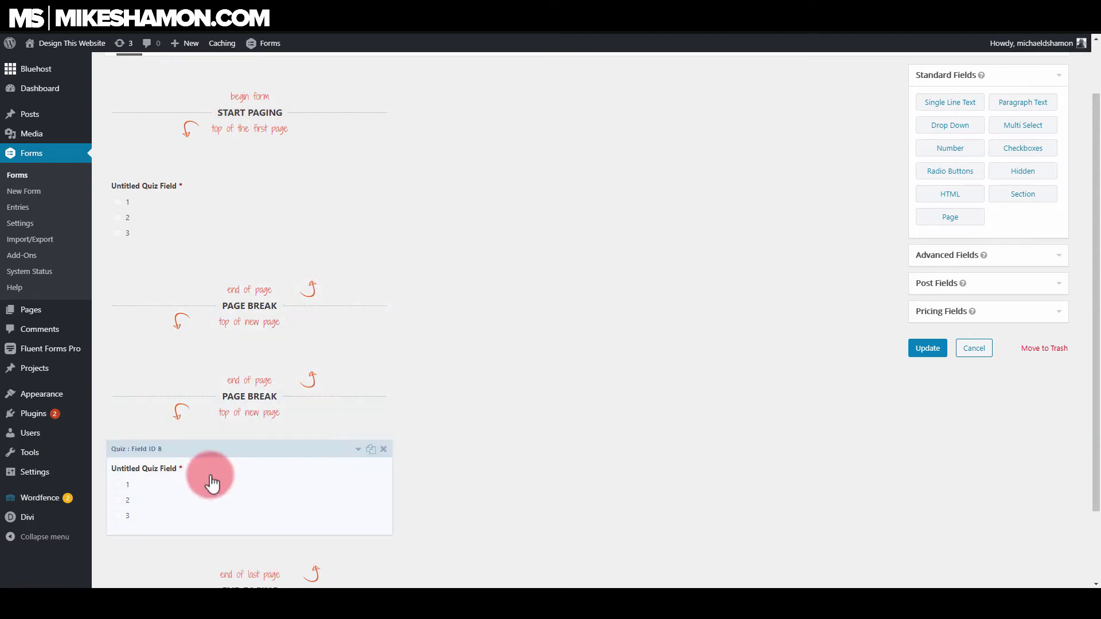
click(371, 448)
scroll(258, 453, down, 2)
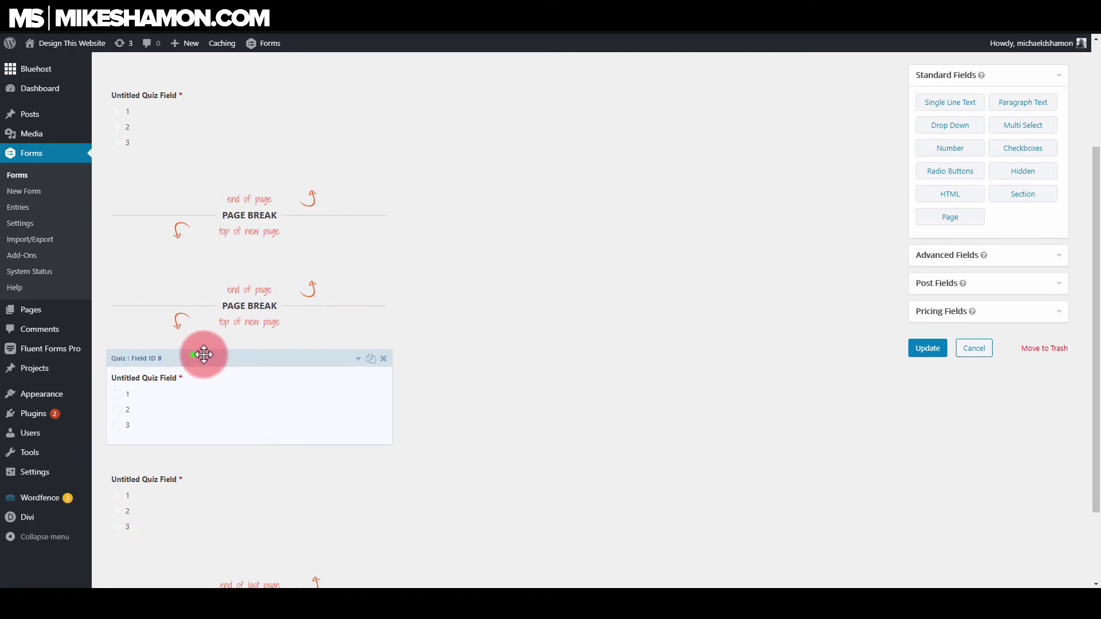
drag(200, 355, 241, 248)
drag(283, 187, 252, 292)
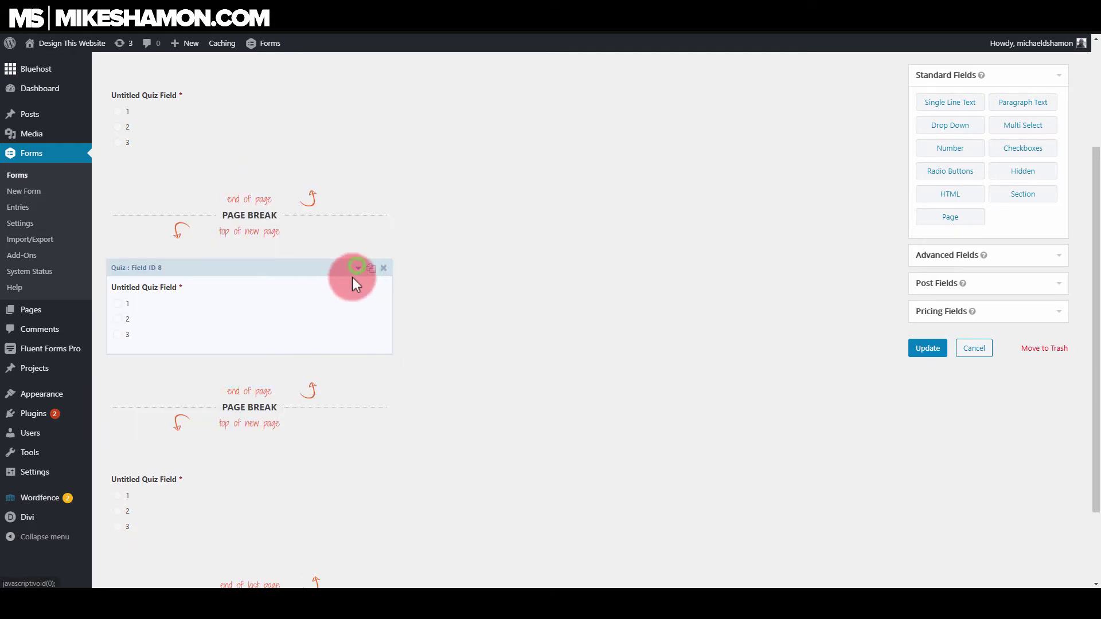
Change the second-page question's answers from 1, 2, 3 to A, B and C.
click(357, 268)
scroll(311, 332, down, 3)
double_click(148, 408)
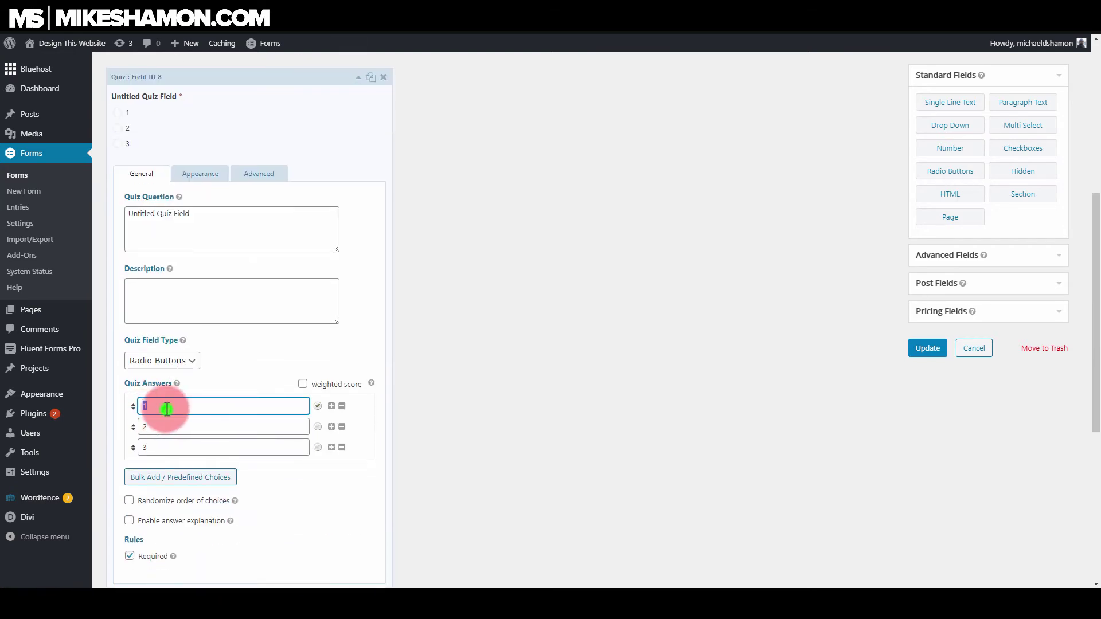
text(A)
double_click(173, 430)
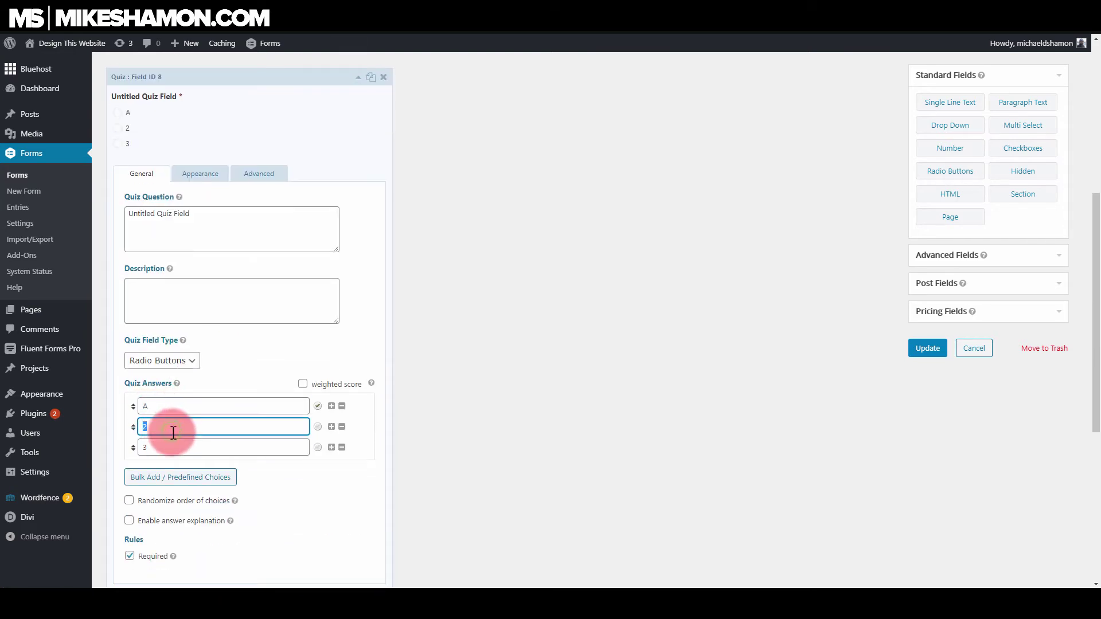
text(B)
double_click(174, 448)
text(C)
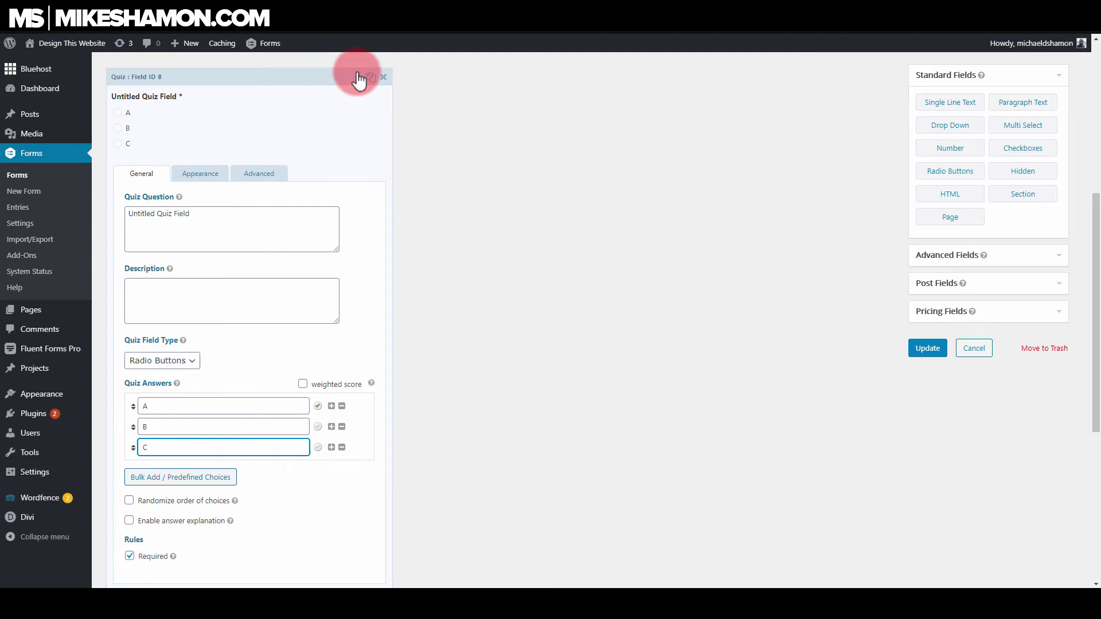
click(359, 79)
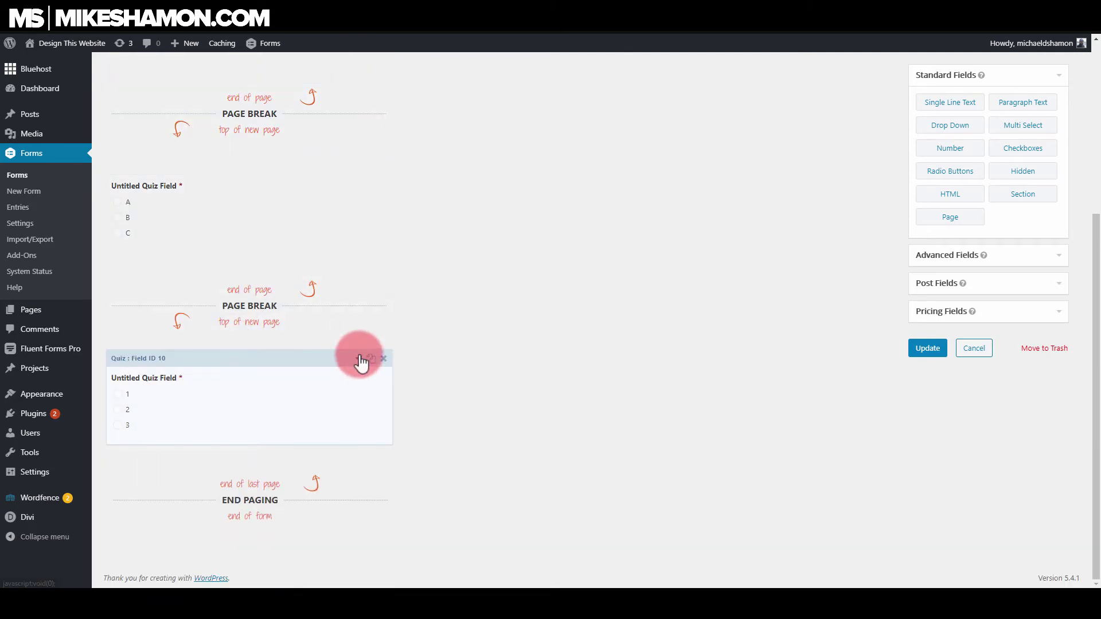
Change the third-page question's answers to 1A, 2B and 3C, then update the form.
click(360, 362)
scroll(191, 486, down, 5)
click(216, 316)
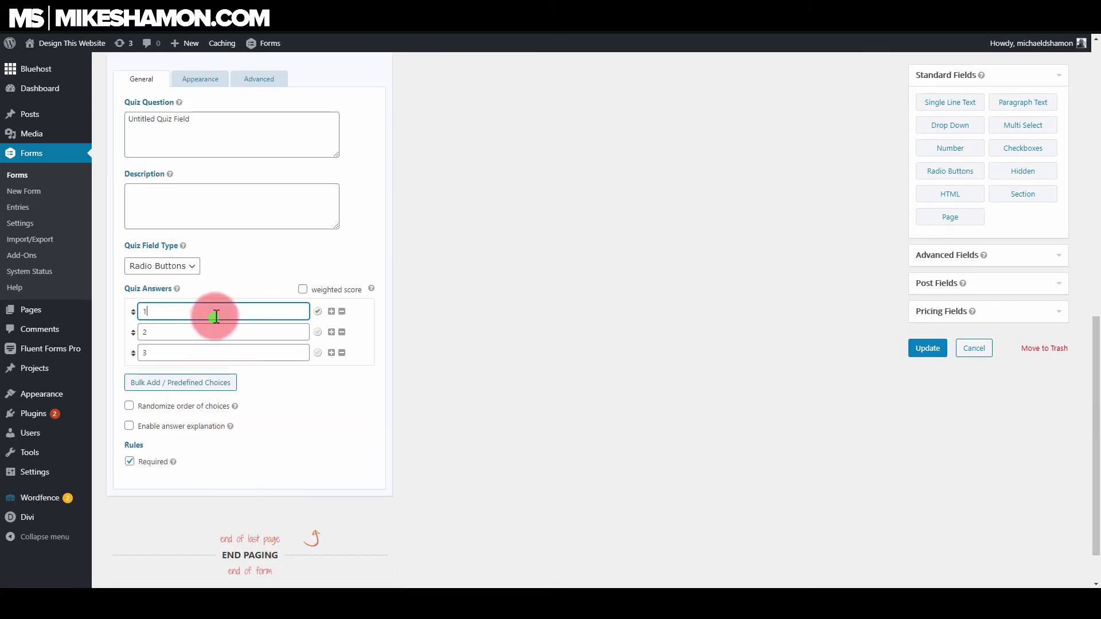
text(A)
click(199, 336)
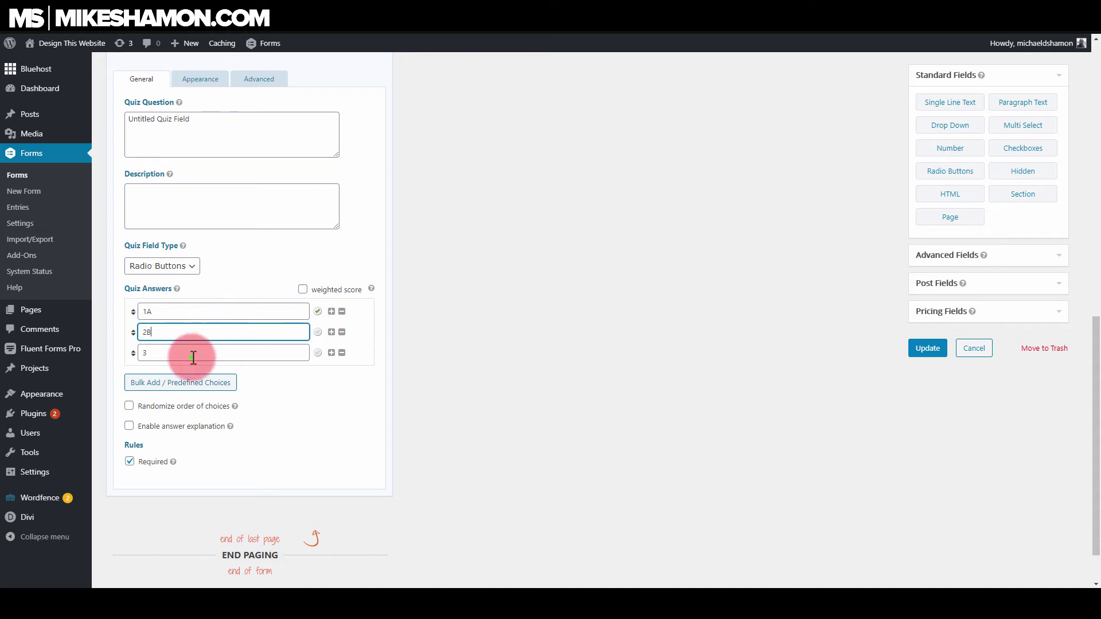
click(192, 353)
text(C)
scroll(312, 425, up, 4)
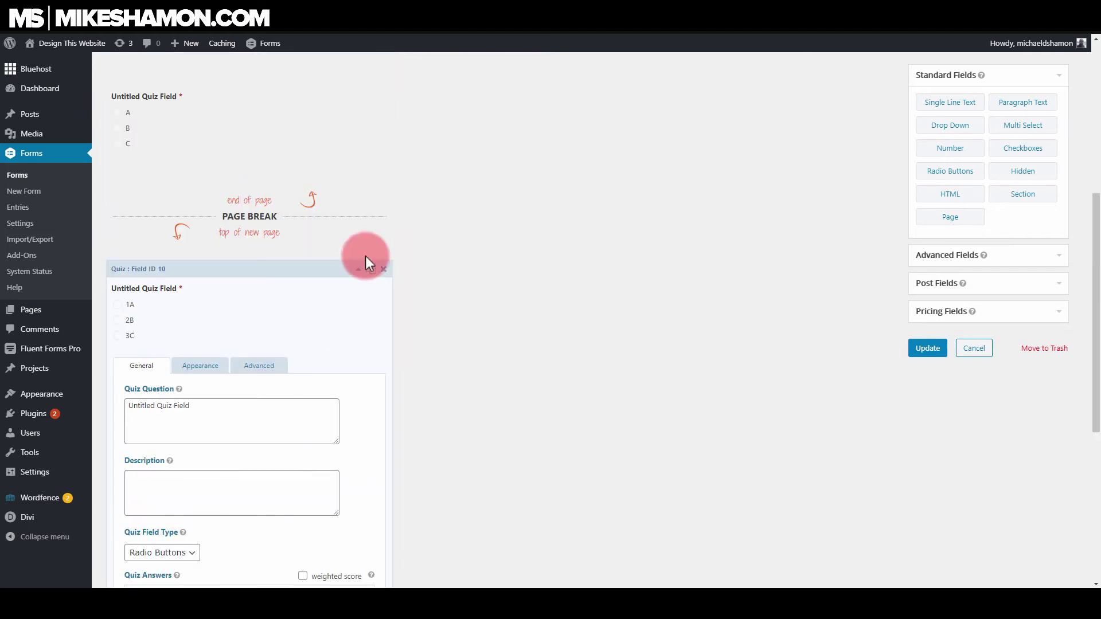
click(357, 269)
click(927, 347)
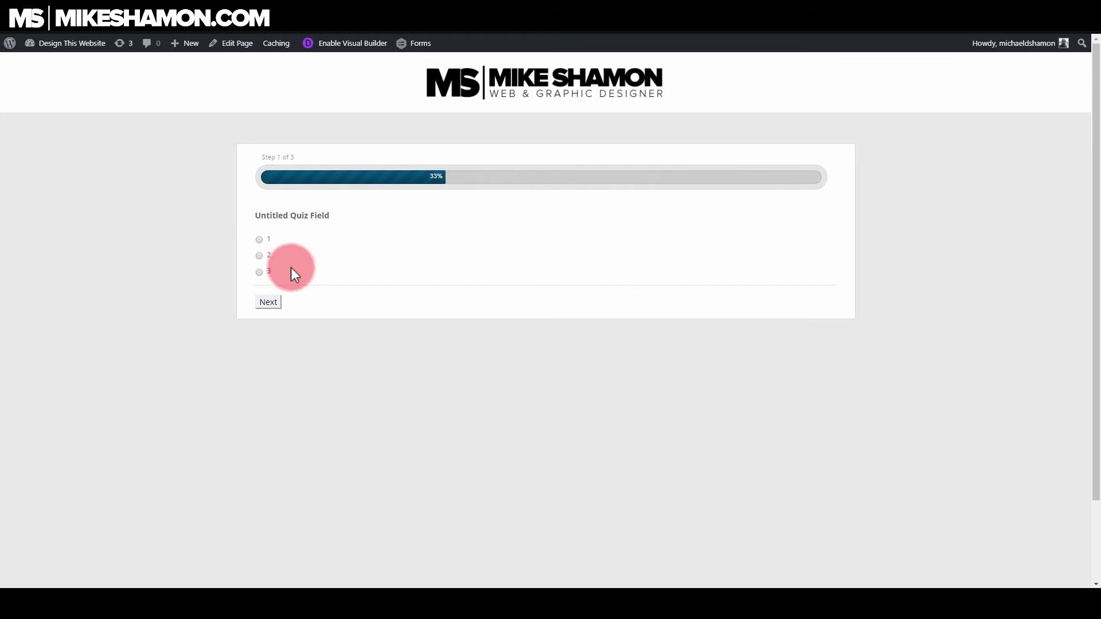
click(259, 241)
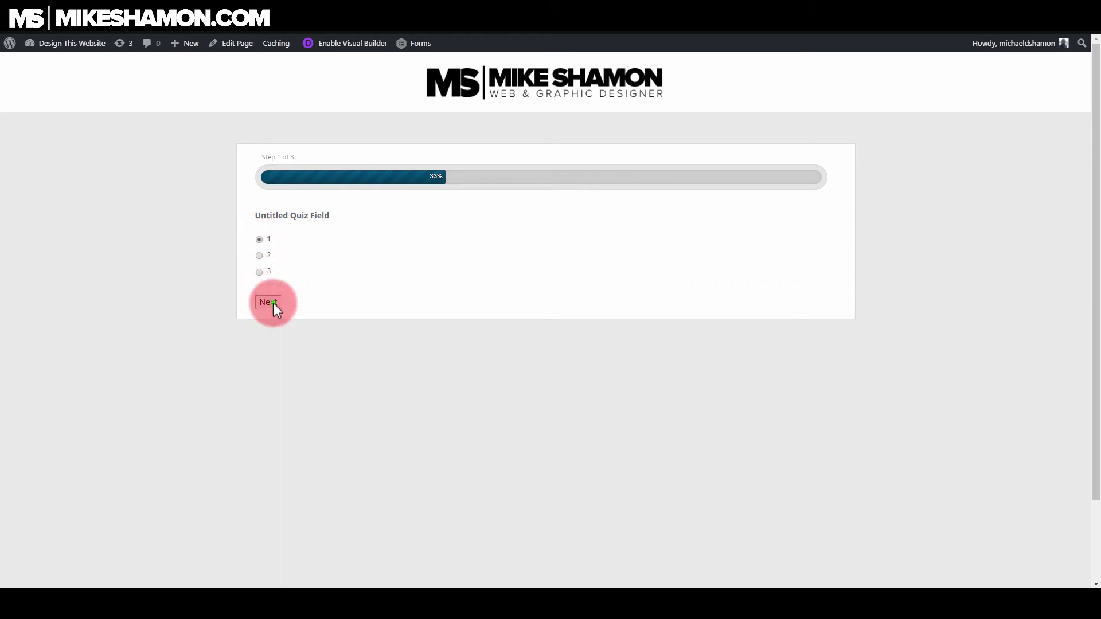
click(273, 303)
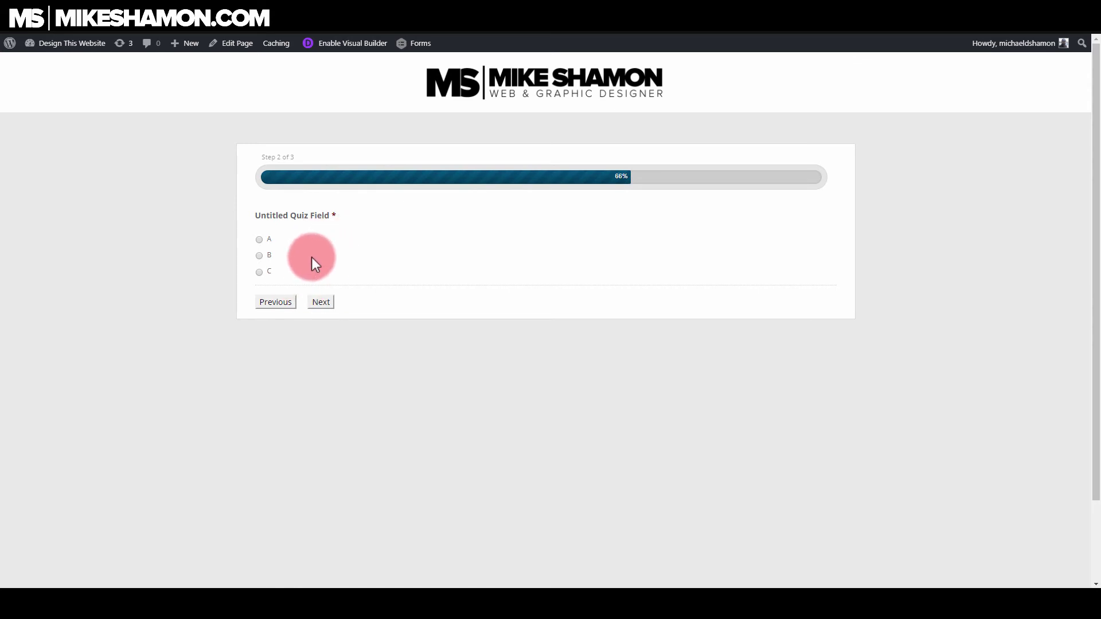
click(259, 272)
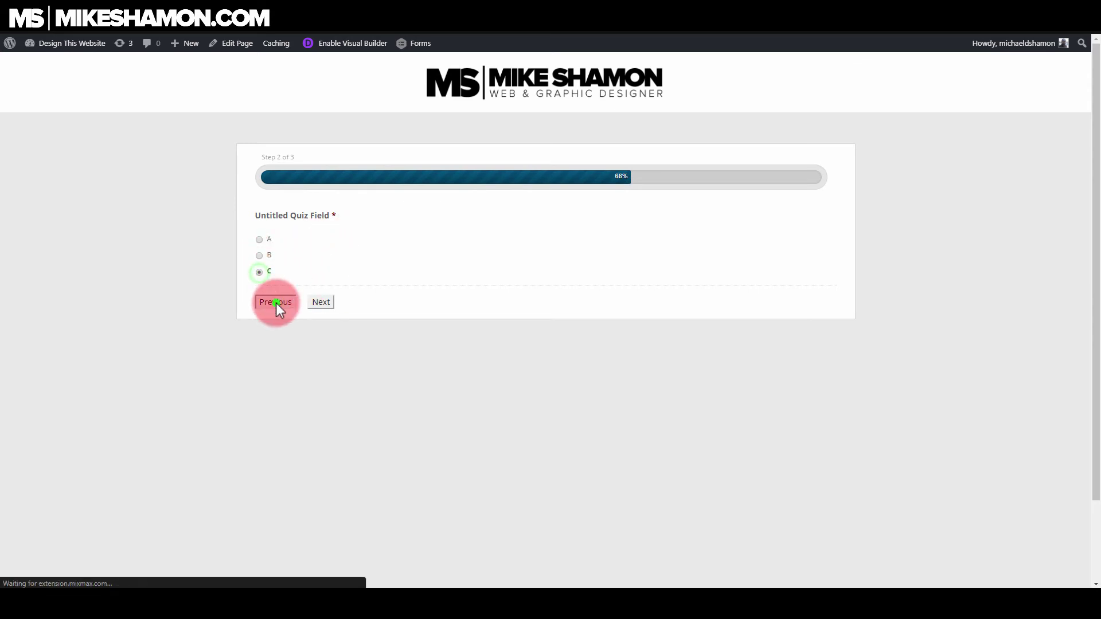
click(320, 302)
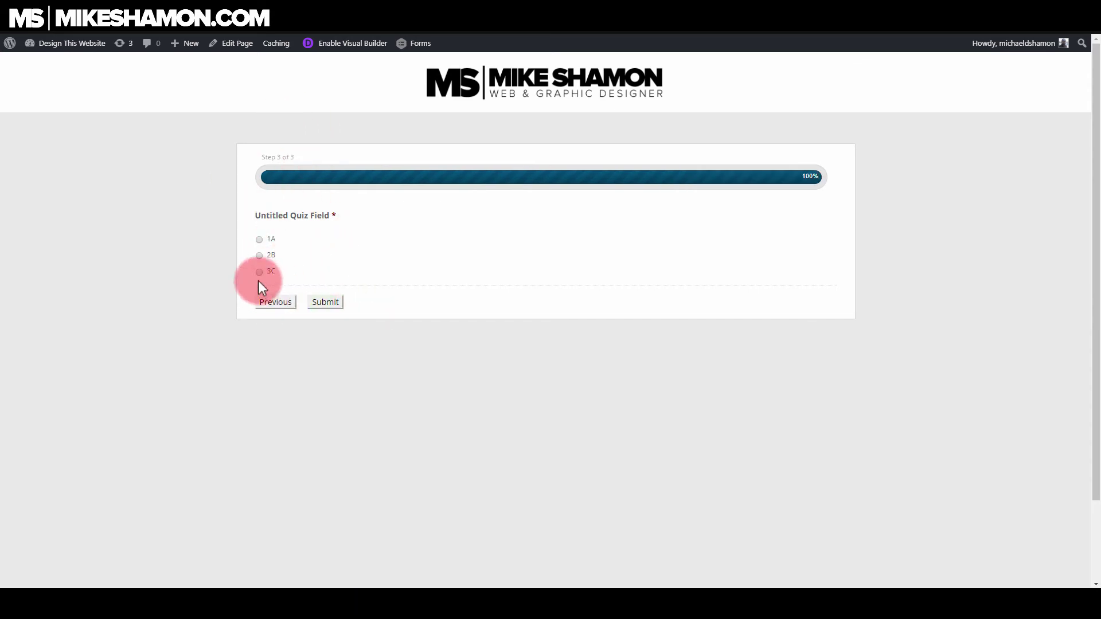
click(259, 256)
click(323, 301)
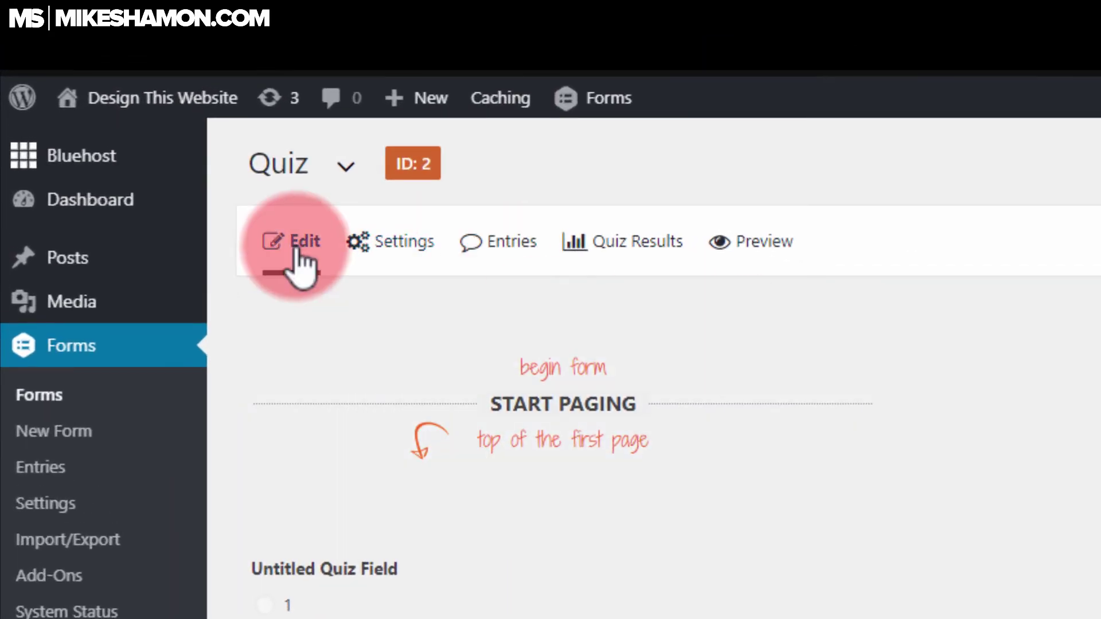
Open the Quiz form's Confirmations settings and edit the Default Confirmation.
mouse_move(178, 106)
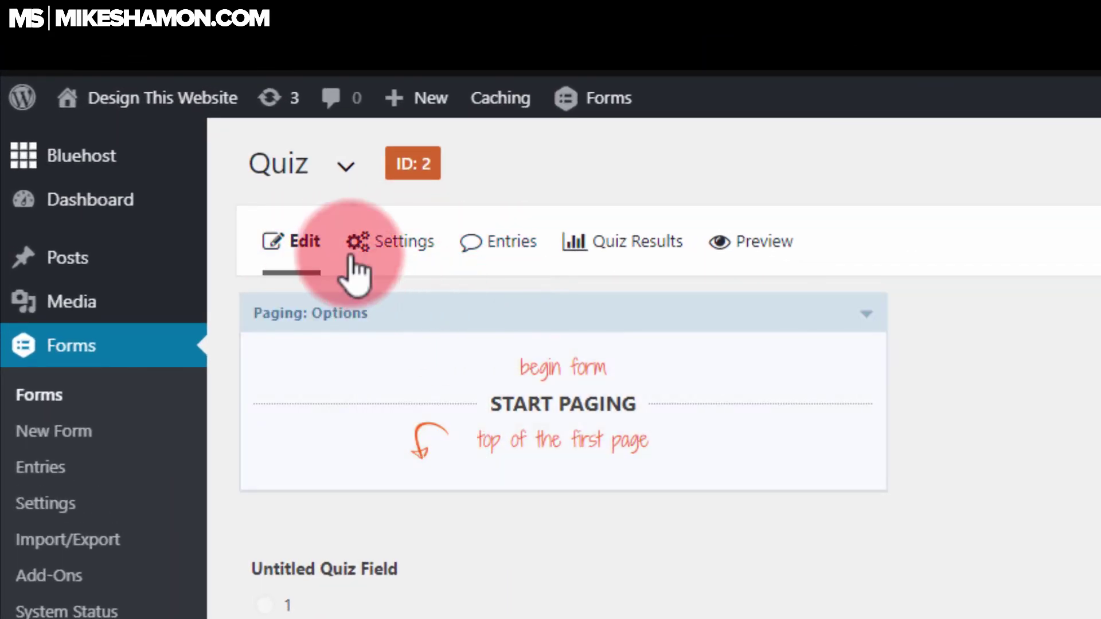
click(391, 352)
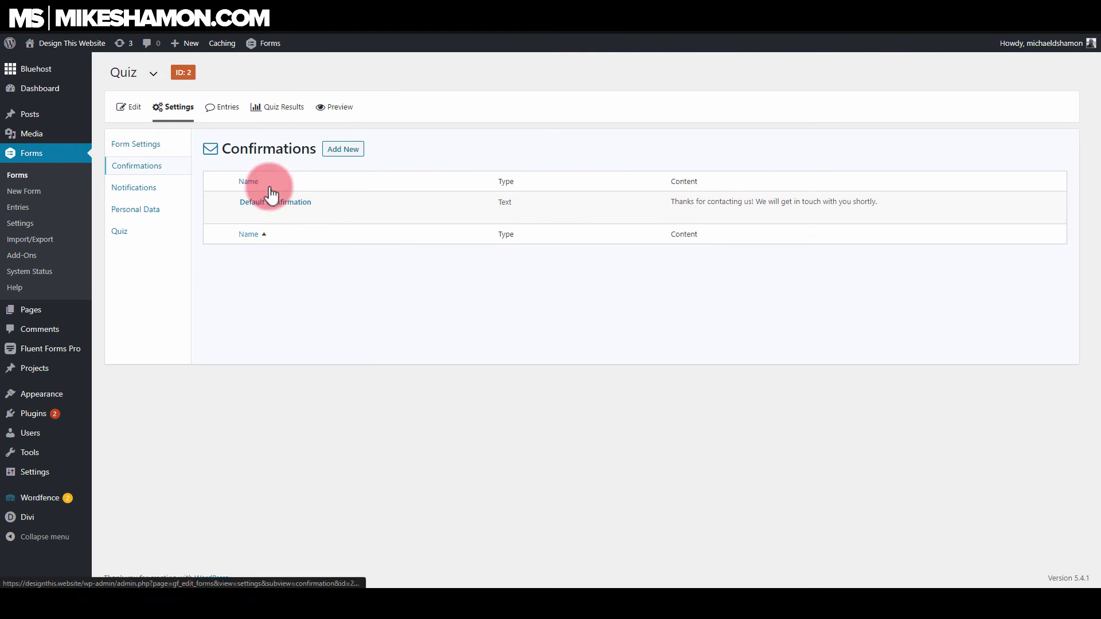
mouse_move(319, 232)
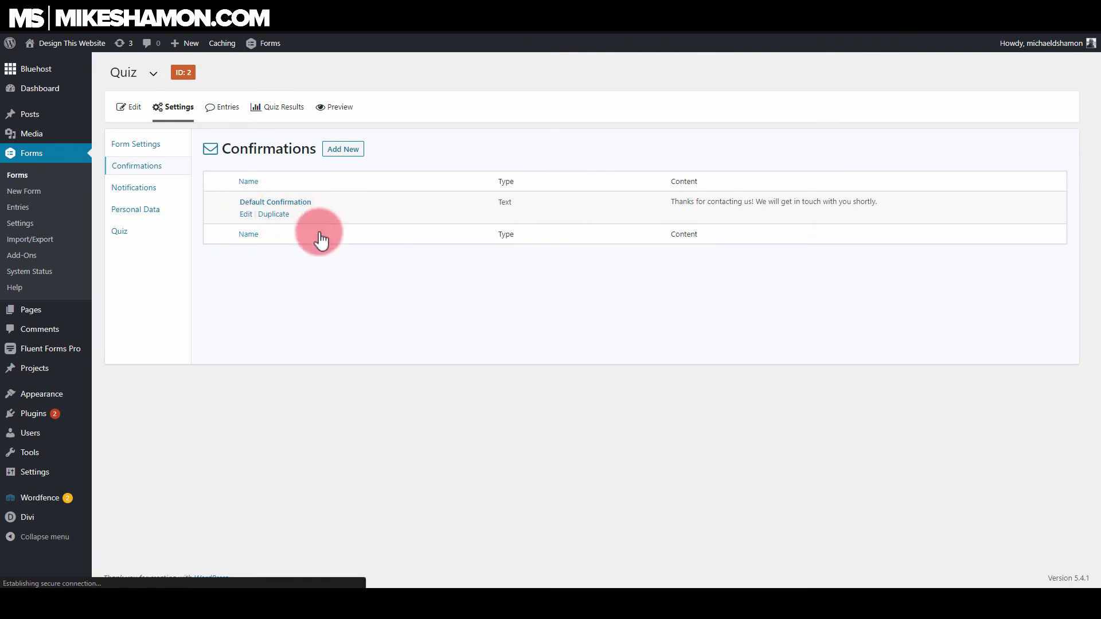
click(245, 217)
Select the whole "Thanks for contacting us!" confirmation message text.
drag(638, 241, 335, 240)
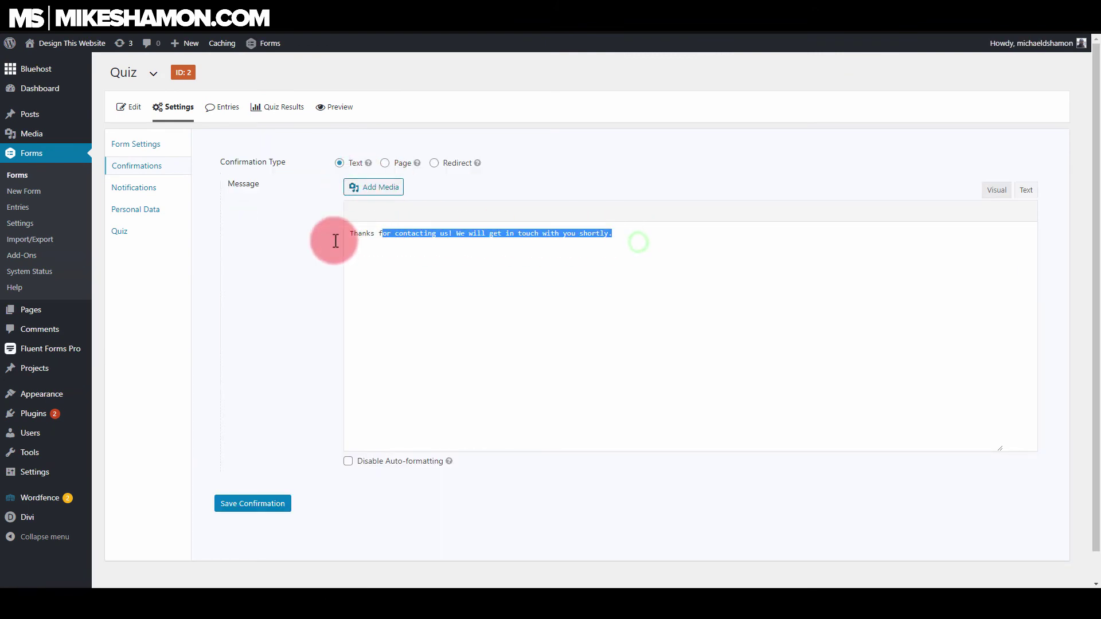
click(534, 257)
drag(671, 229, 367, 238)
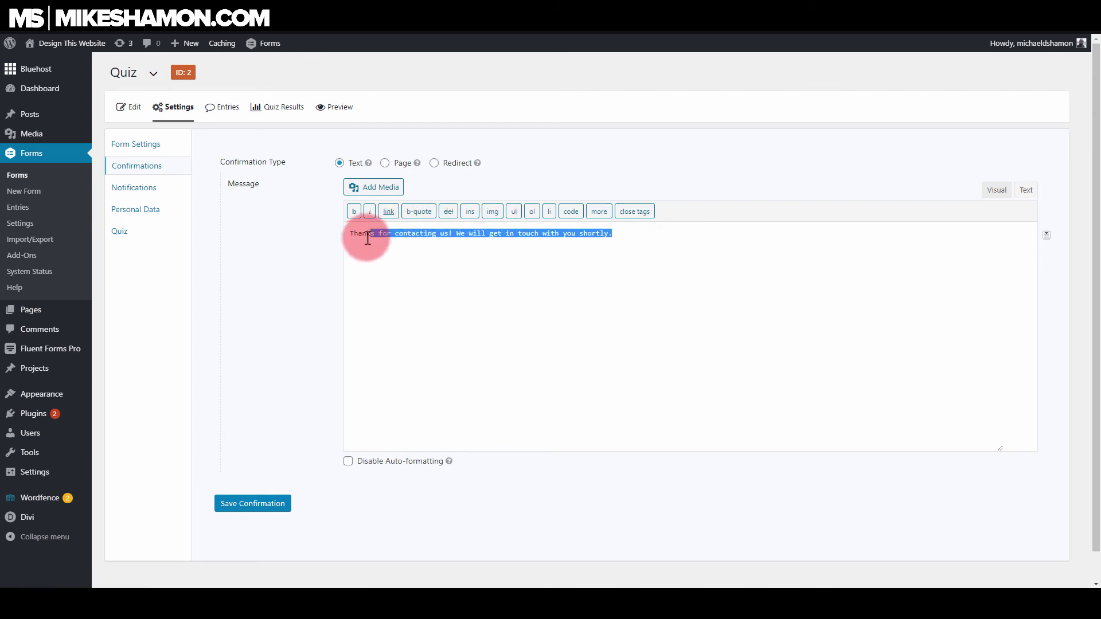
click(651, 234)
drag(614, 239, 372, 238)
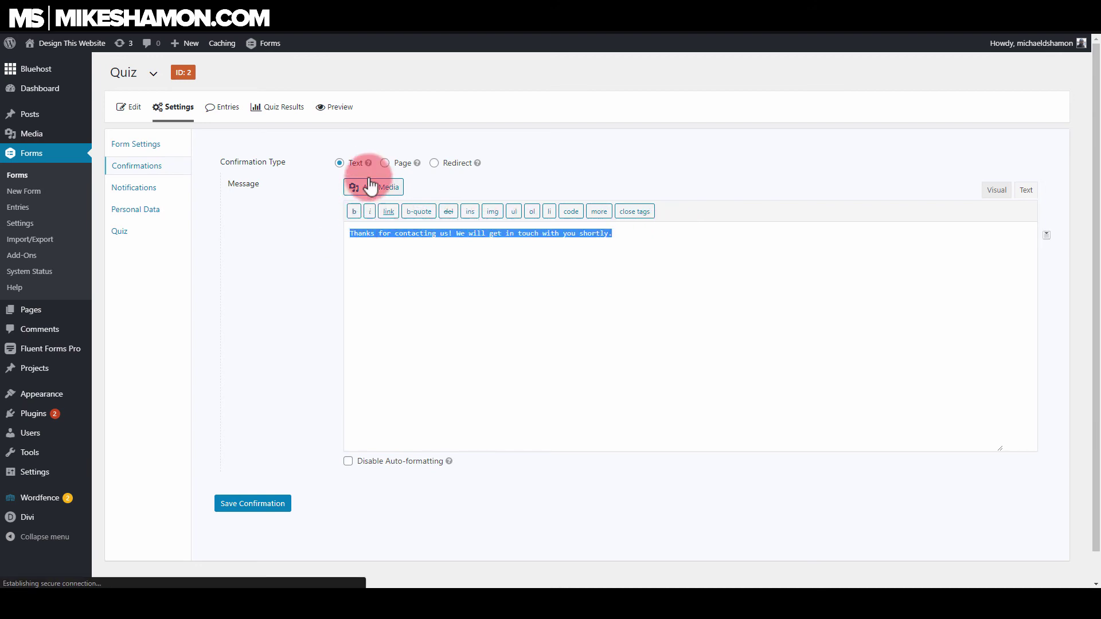
Set the confirmation type to Redirect and paste the website address as the Redirect URL.
click(385, 163)
click(418, 188)
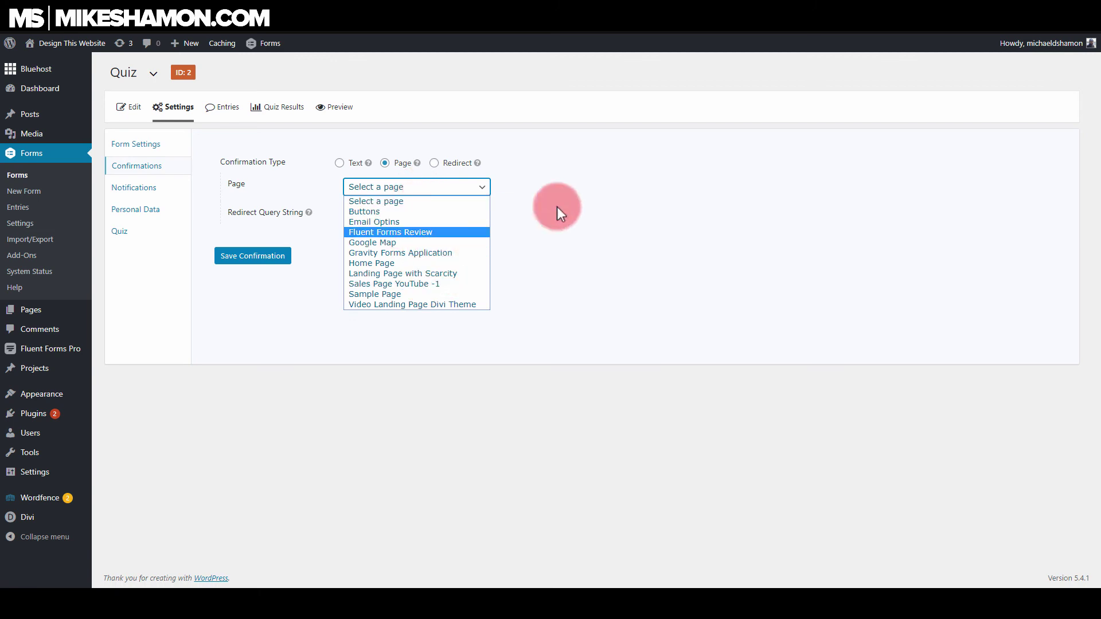
click(591, 211)
click(434, 163)
click(411, 187)
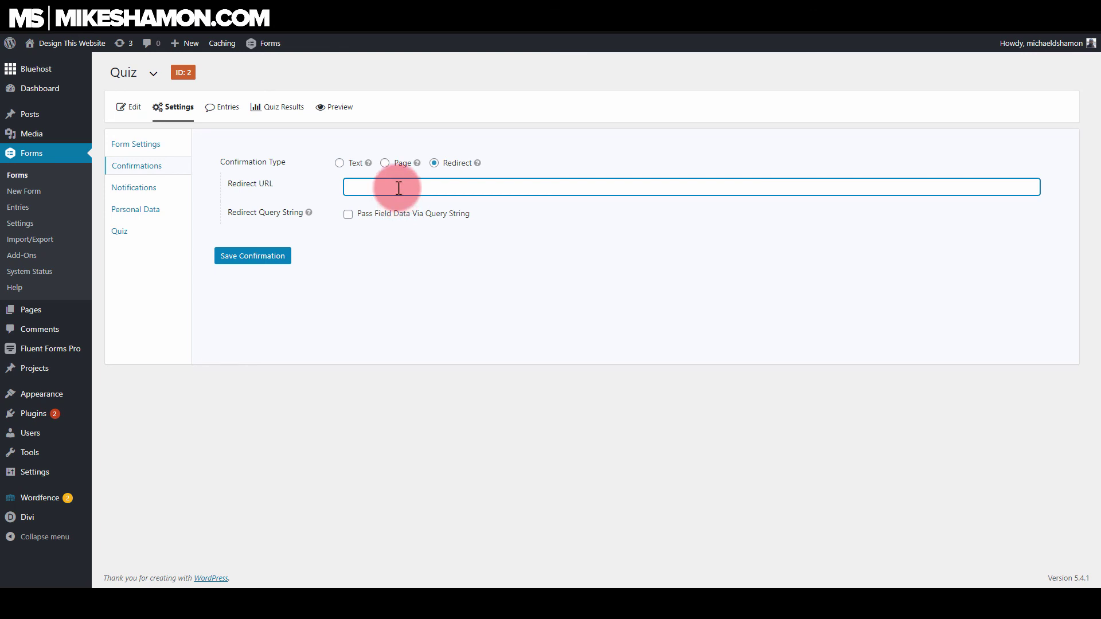
text(https://mikeshamon.com/)
triple_click(459, 184)
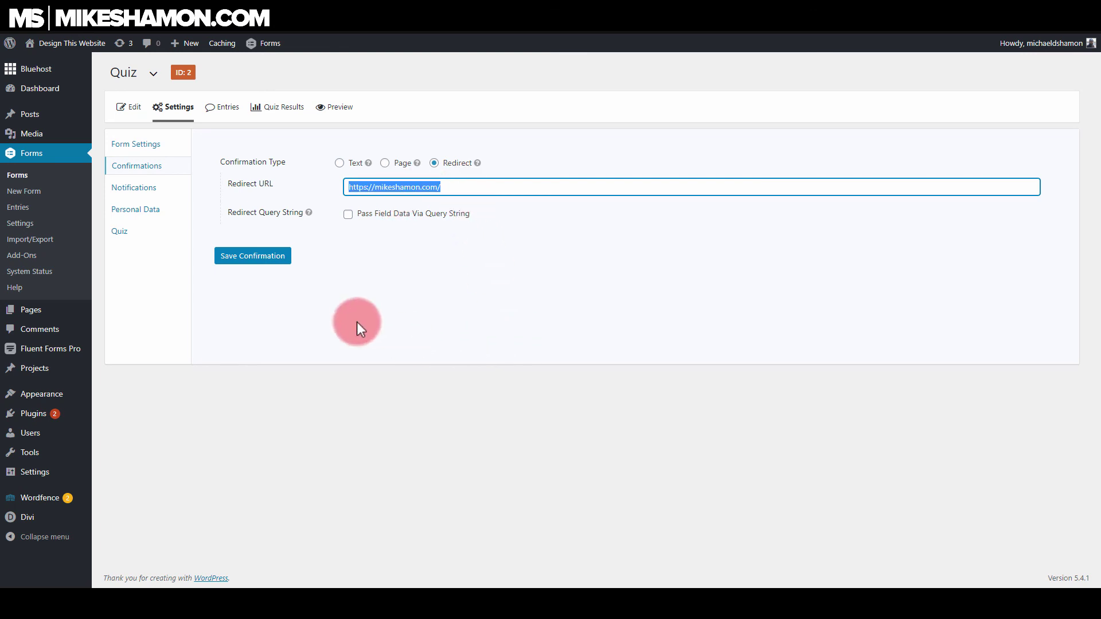